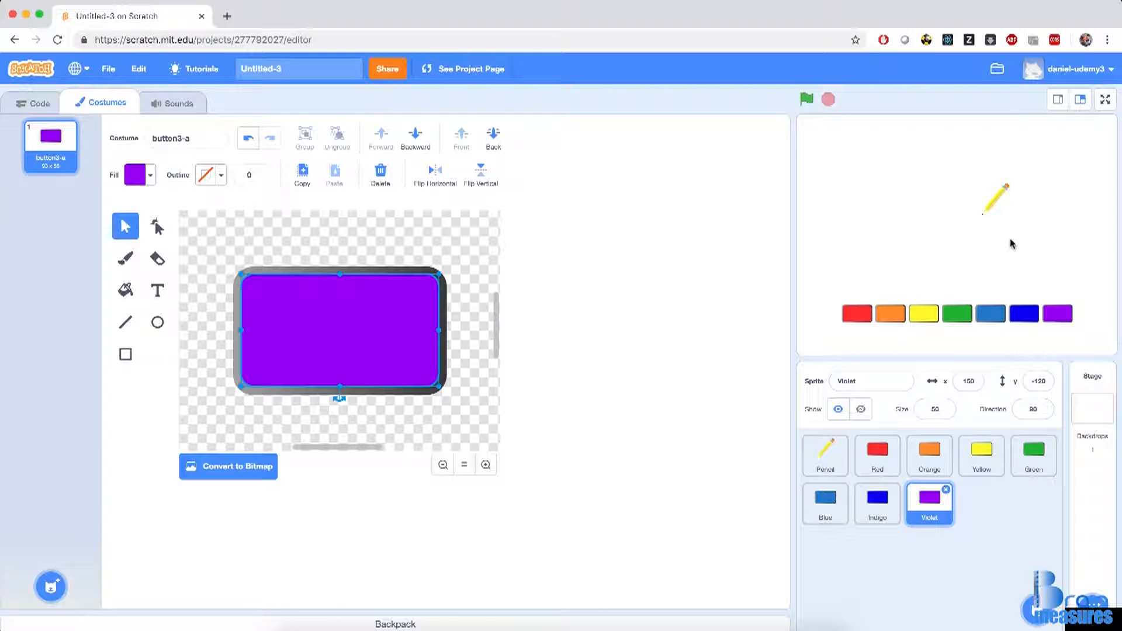
Add the Button3 sprite from the sprite library.
mouse_move(1032, 610)
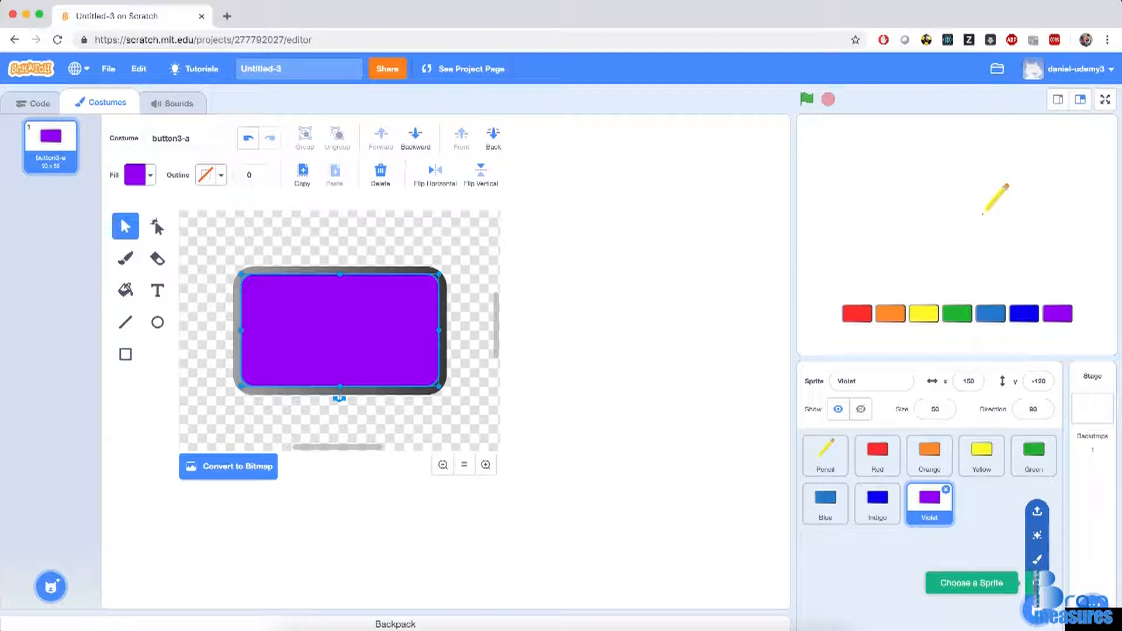
left_click(1036, 583)
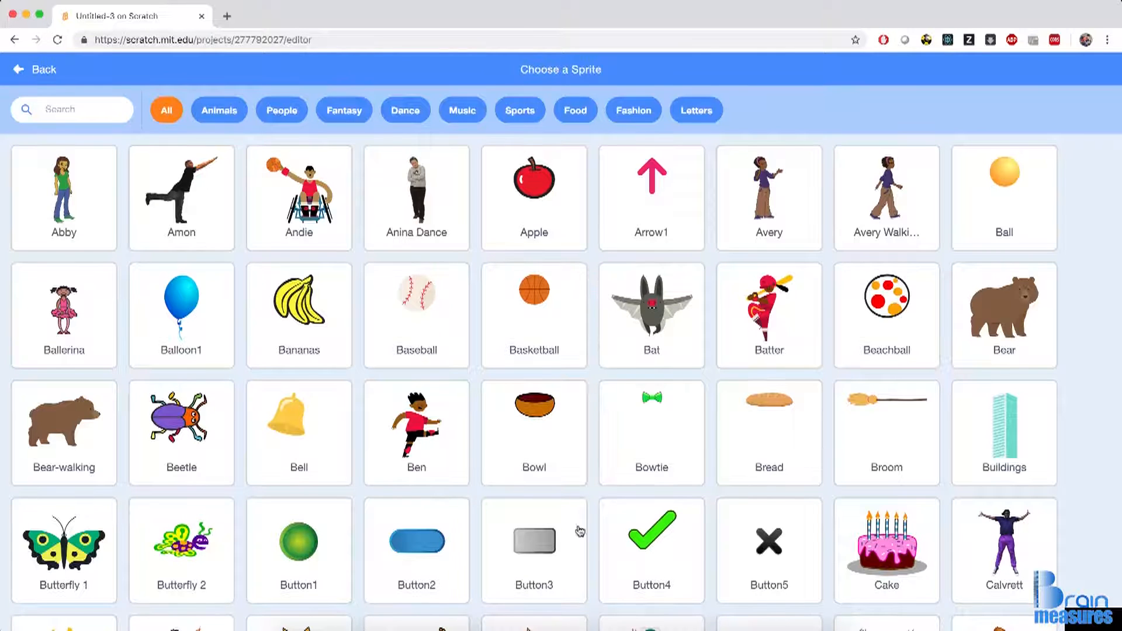
left_click(541, 549)
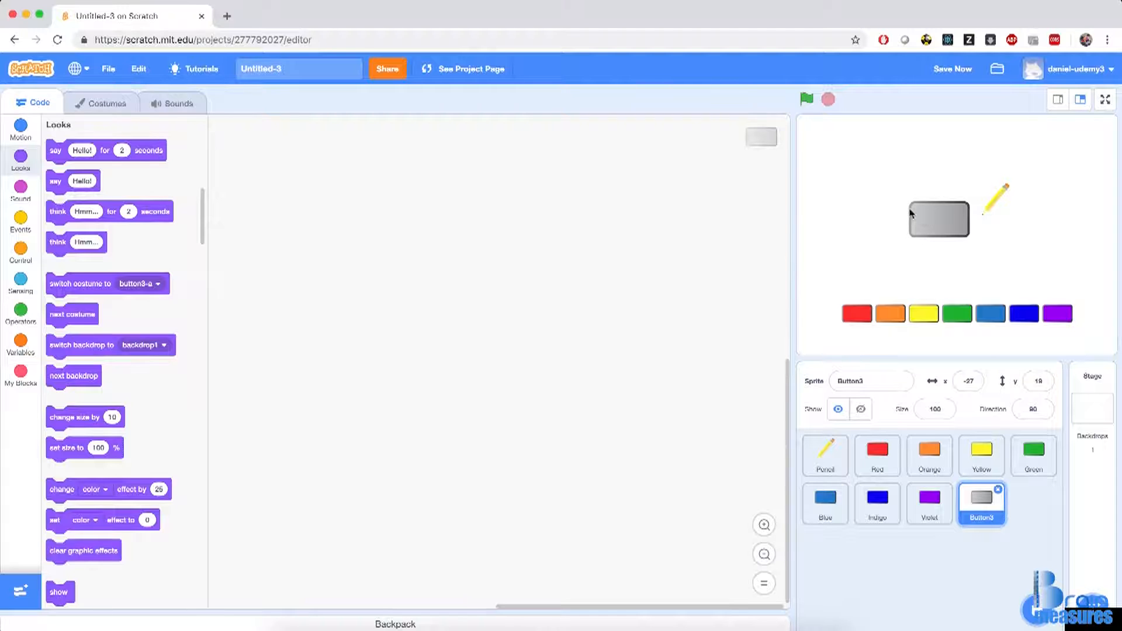
Build a green-flag script that sets the Button3 sprite's size to 50% and run it.
left_click(20, 220)
left_click_drag(76, 156, 336, 178)
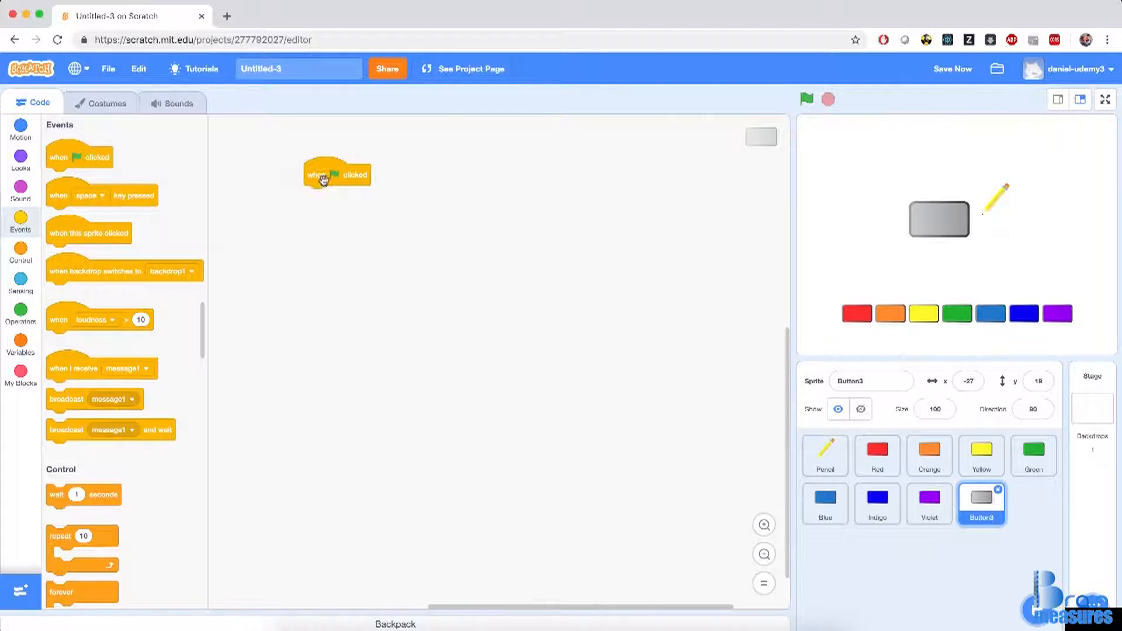
left_click(20, 174)
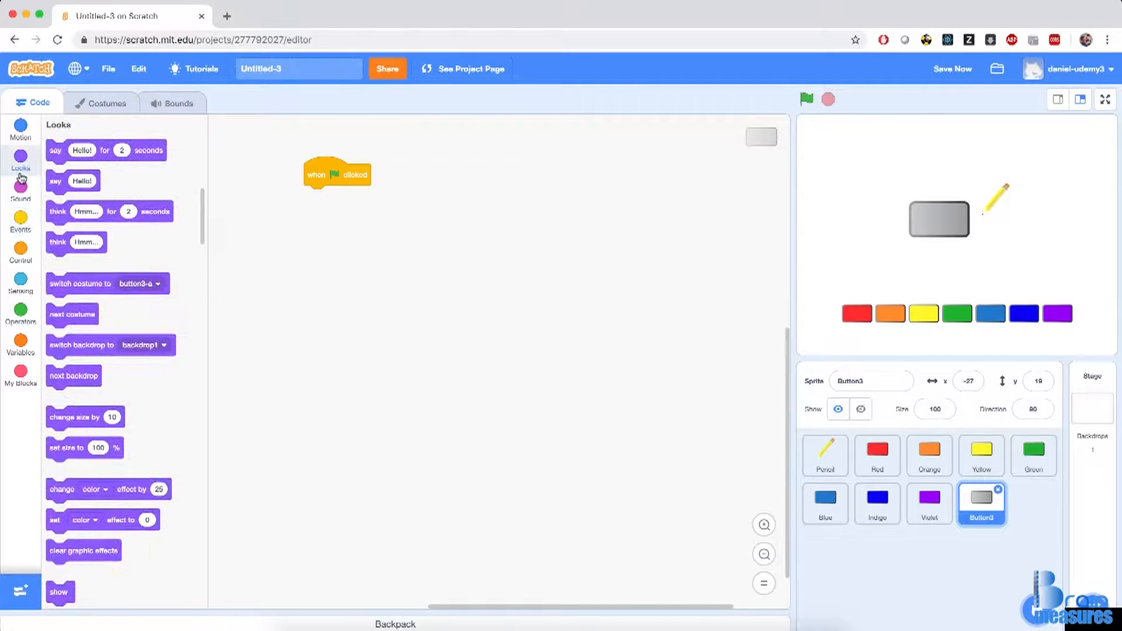
left_click_drag(56, 452, 318, 205)
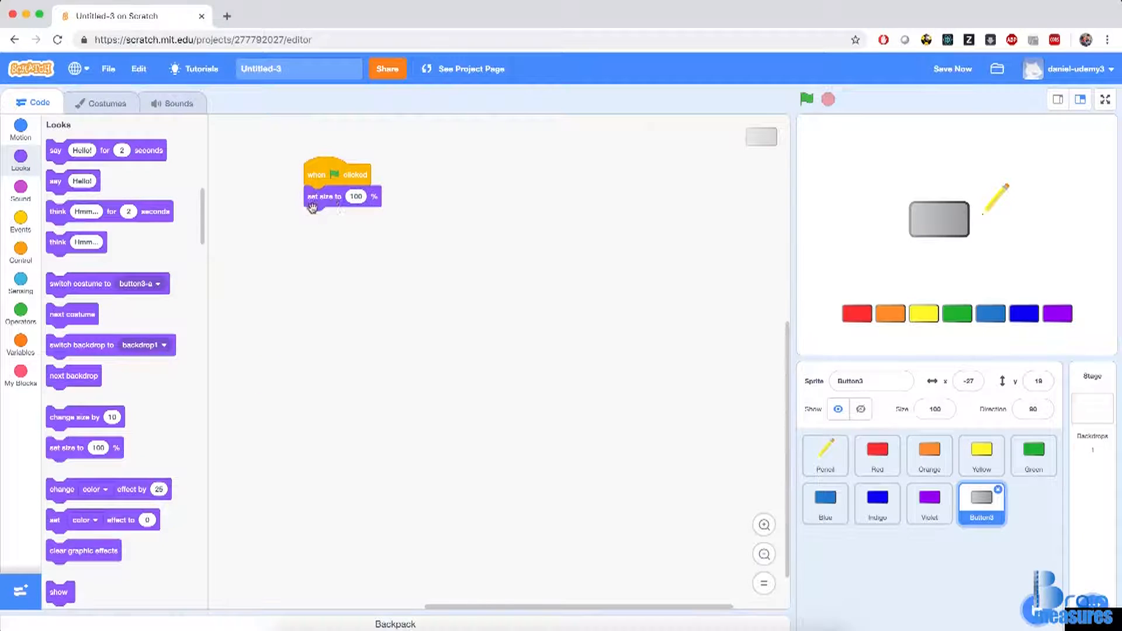
left_click(355, 196)
type("50")
key("Return")
left_click(807, 102)
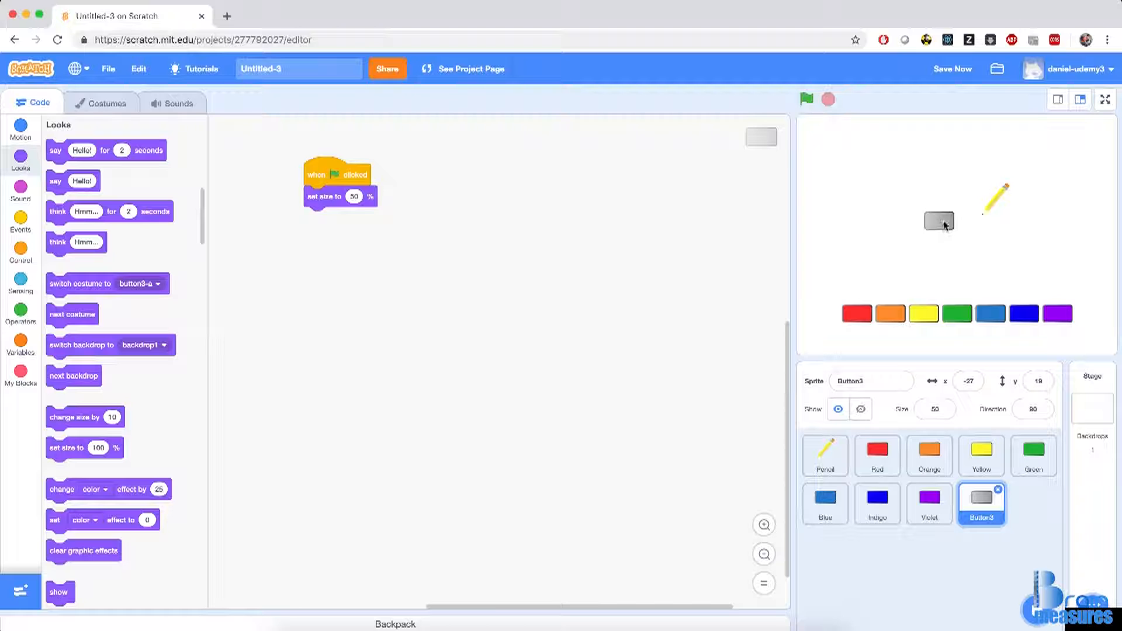
Delete the blue button3-b costume from the Button3 sprite.
left_click(886, 383)
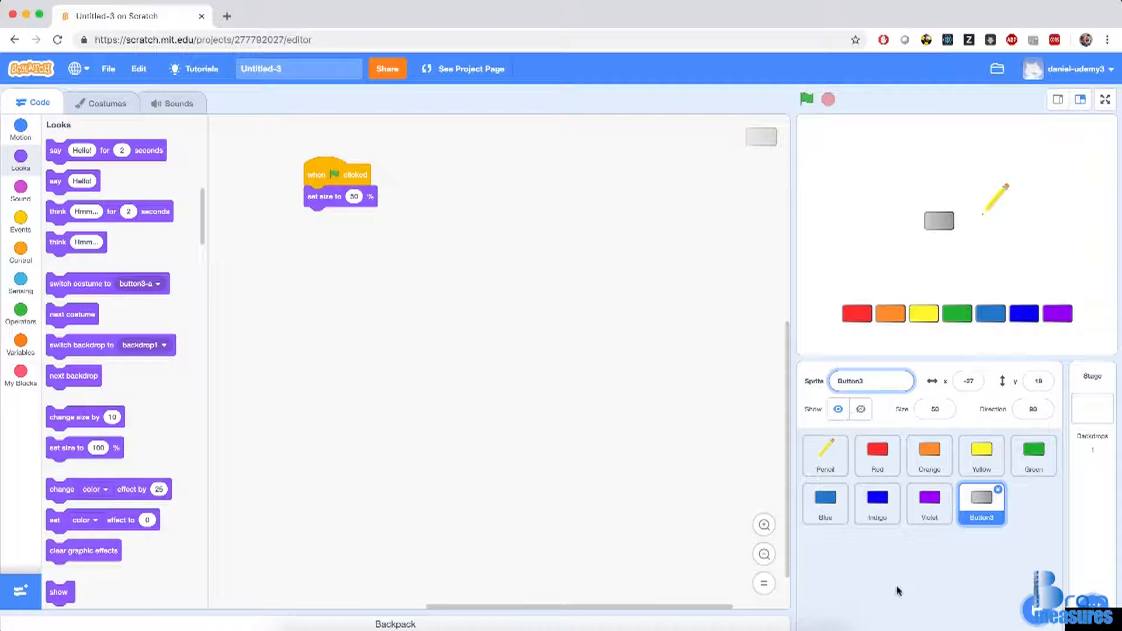
left_click(102, 104)
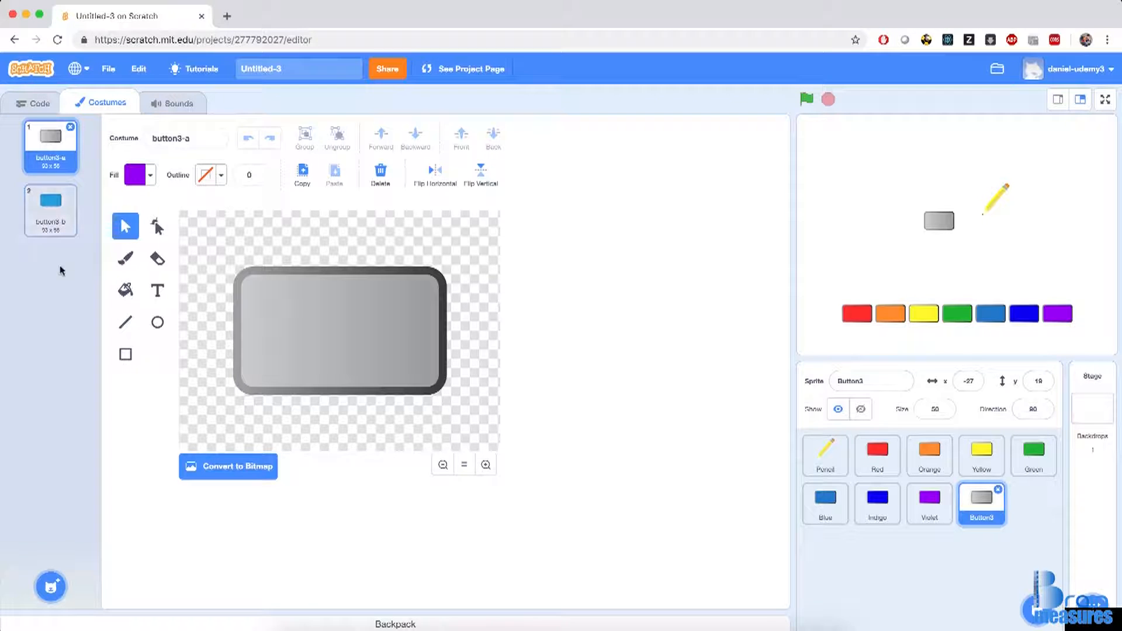
left_click(55, 221)
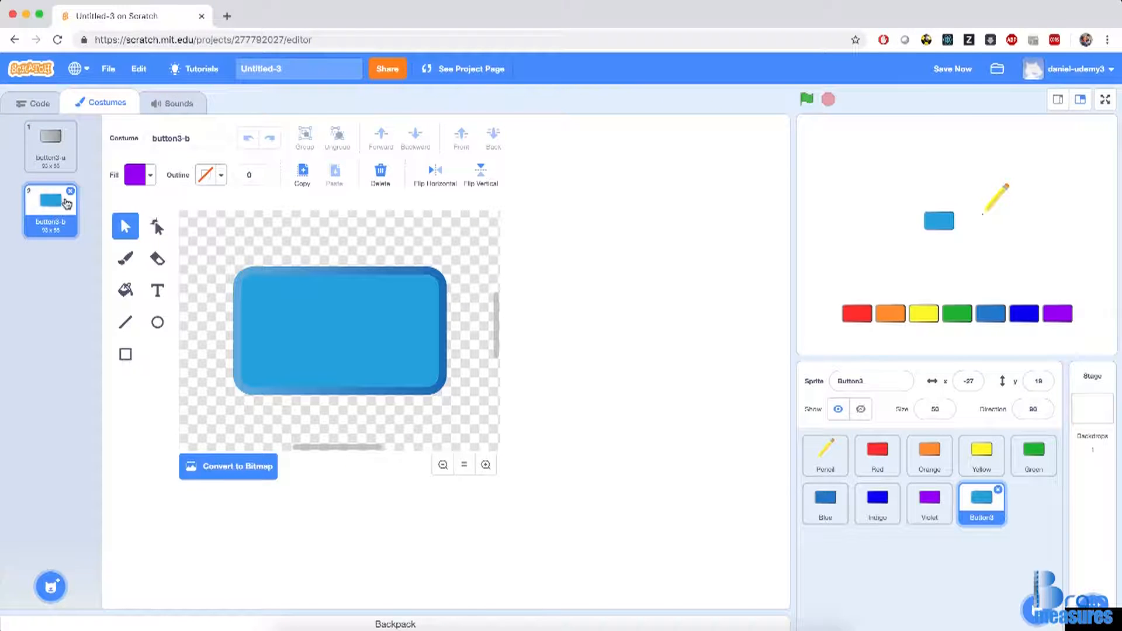
left_click(71, 193)
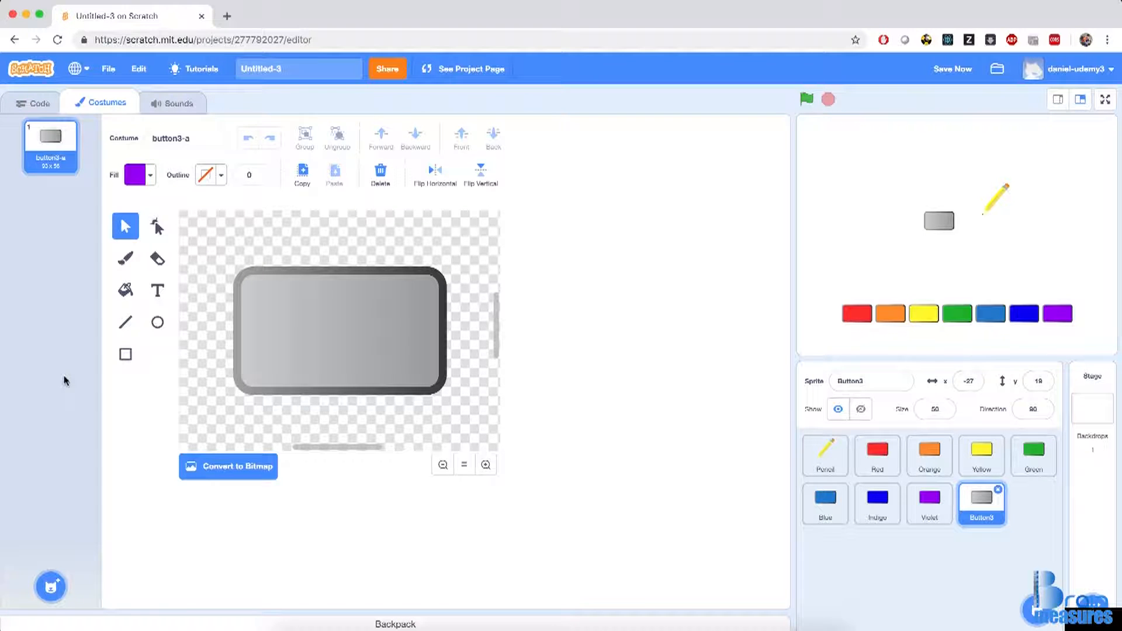
Search the costume library for pencil and add the Pencil-b costume to the Button3 sprite.
mouse_move(50, 589)
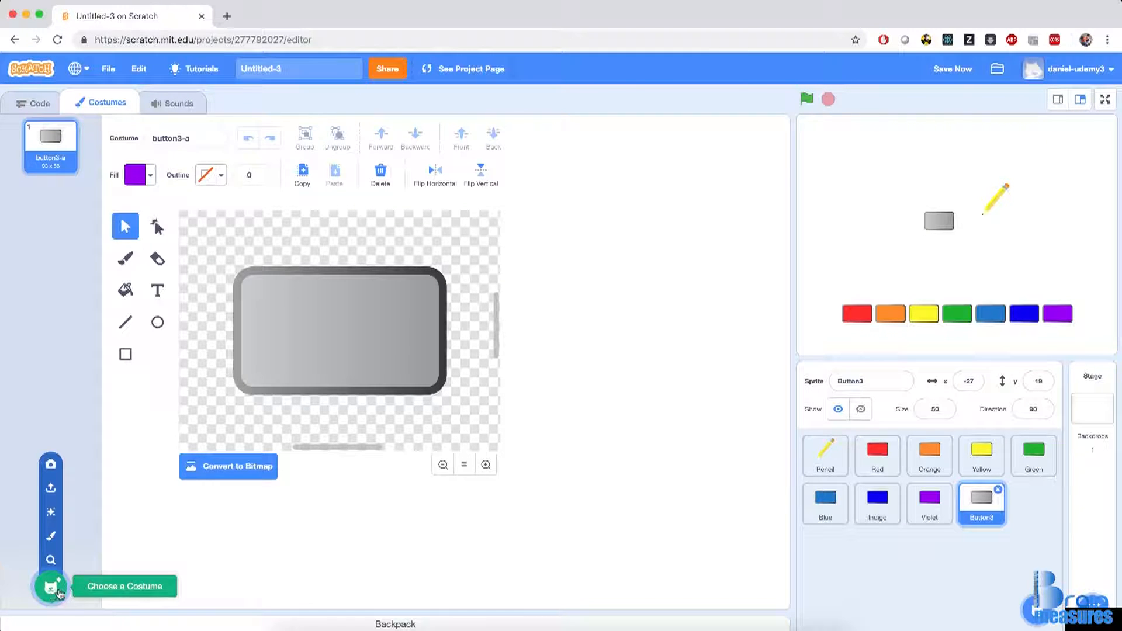
left_click(52, 566)
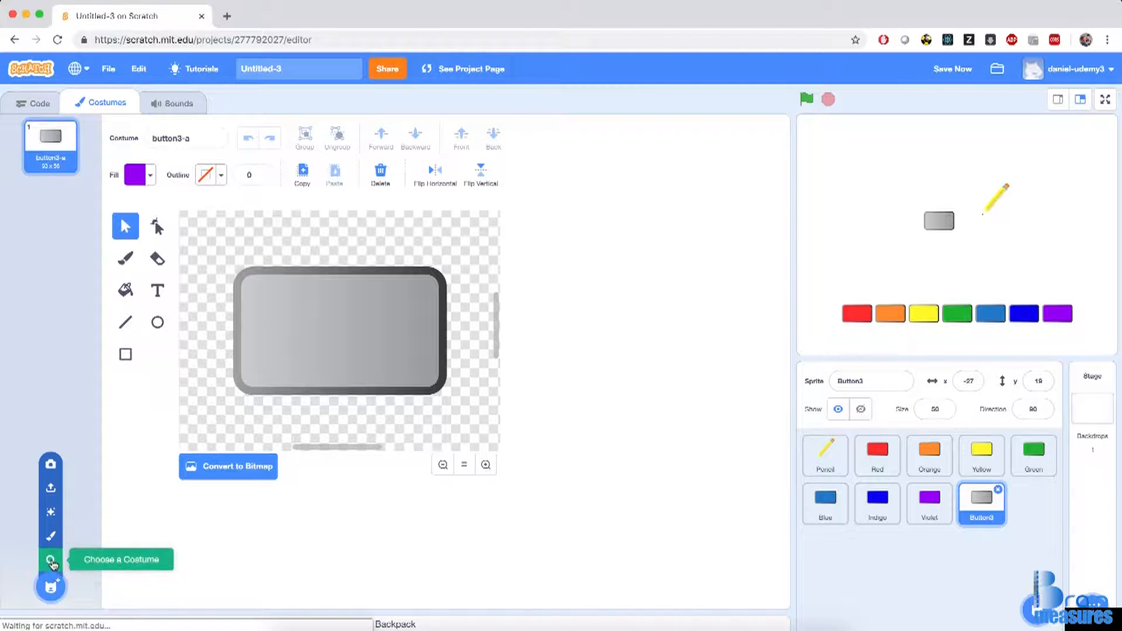
left_click(88, 110)
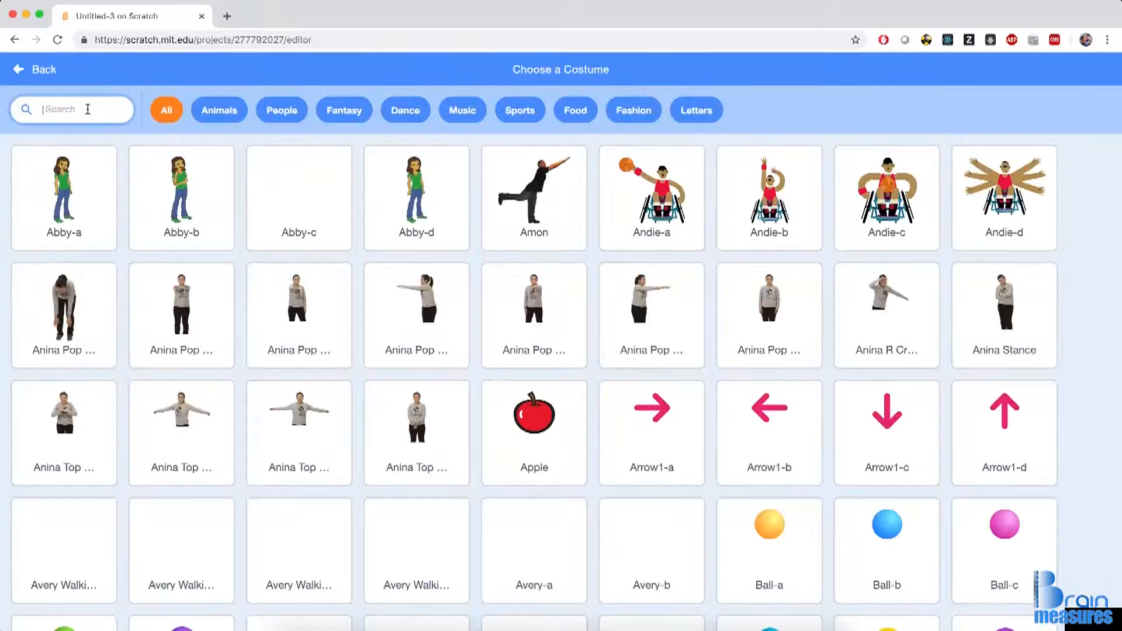
type("pencil")
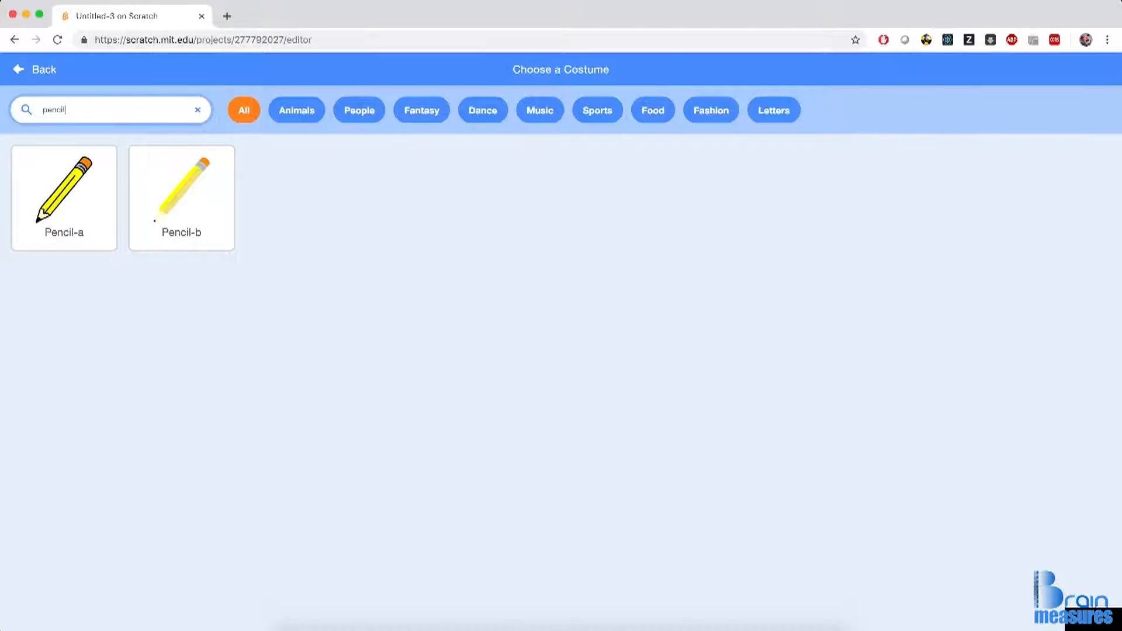
left_click(196, 205)
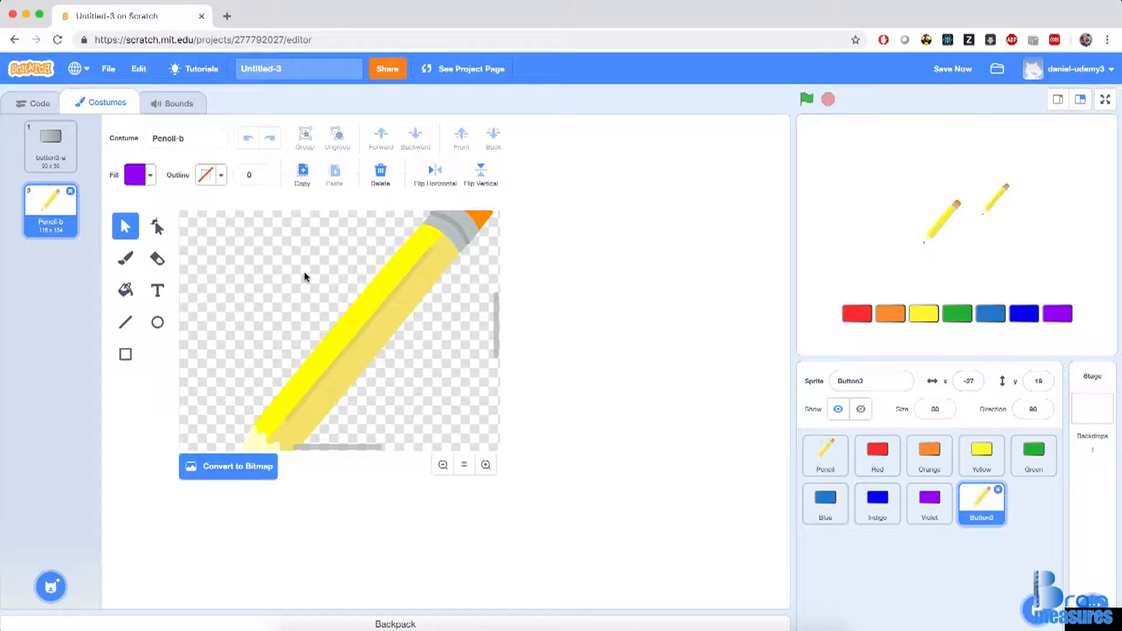
Copy the whole pencil drawing from Pencil-b and paste it into the button3-a costume.
key("super+a")
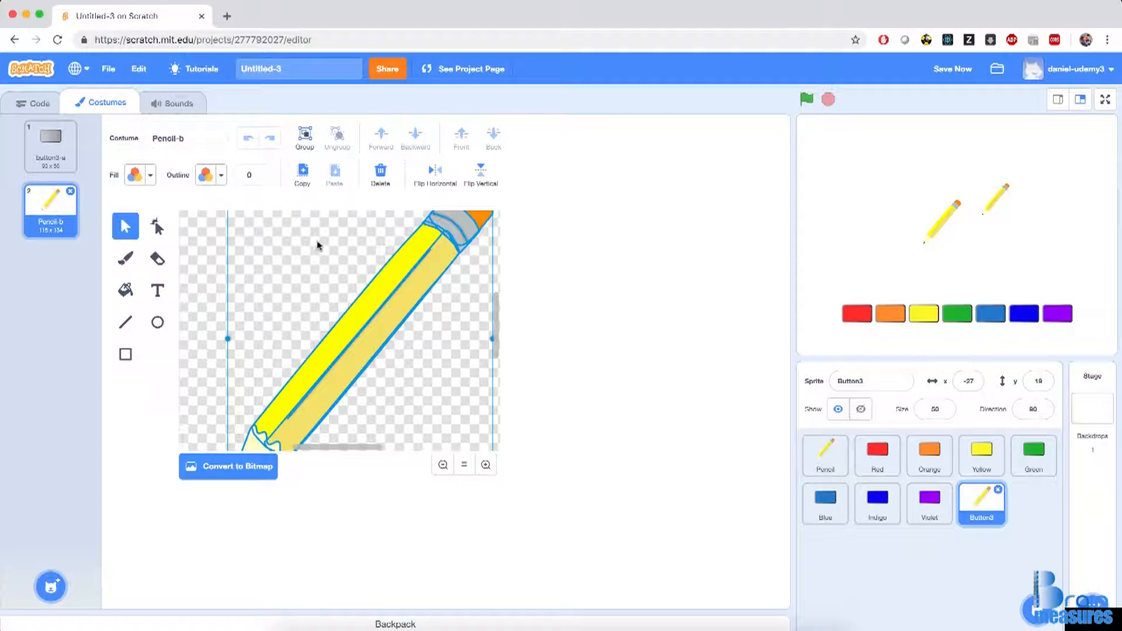
left_click(305, 177)
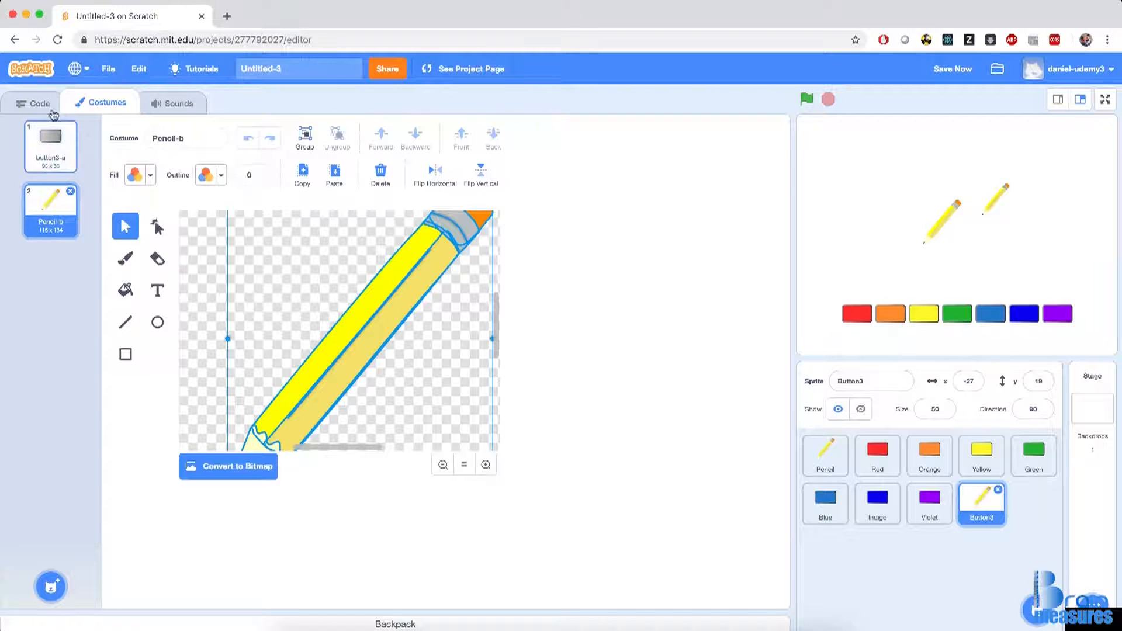
left_click(59, 158)
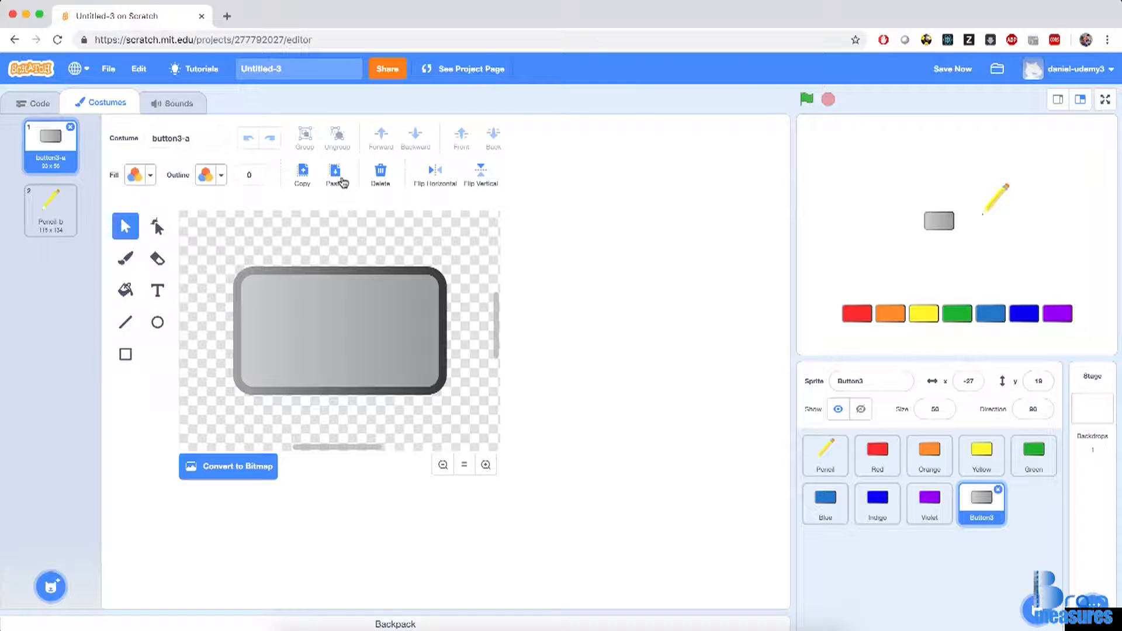
left_click(344, 183)
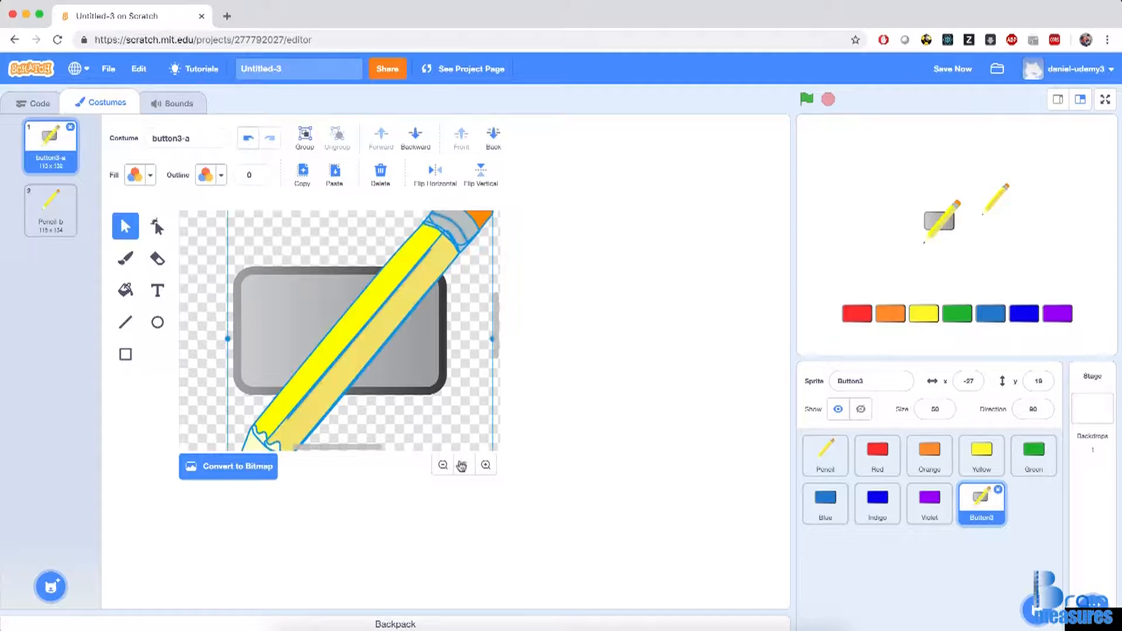
Shrink the pasted pencil to fit centred inside the grey button and delete the Pencil-b costume.
left_click(443, 470)
left_click(444, 470)
left_click(444, 470)
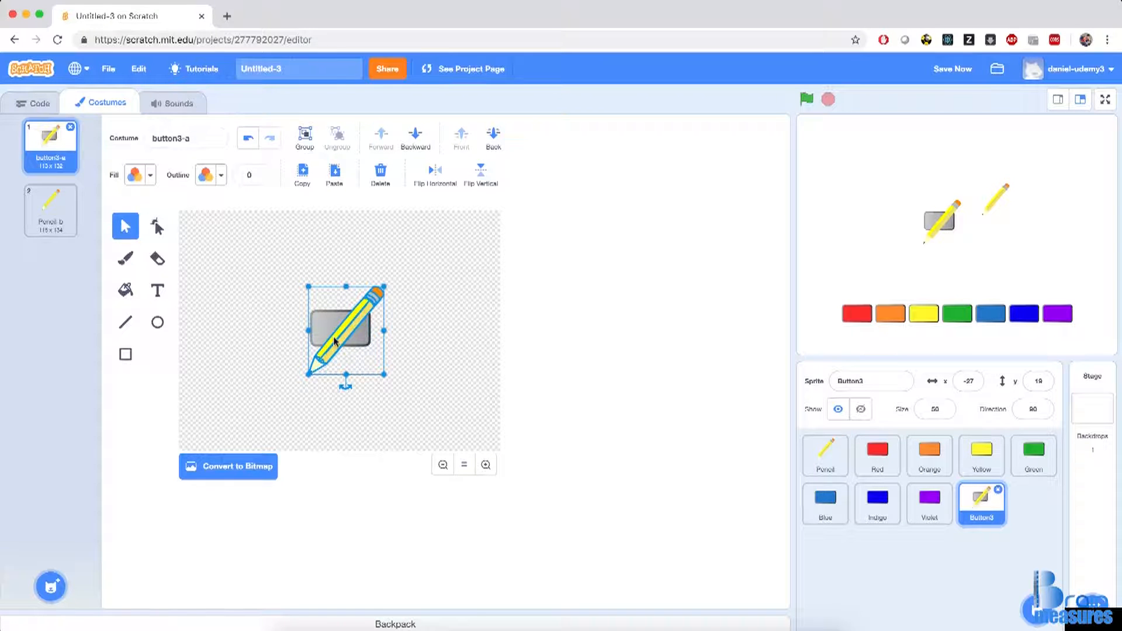
mouse_move(384, 287)
left_mouse_down()
mouse_move(339, 339)
mouse_move(342, 329)
mouse_move(359, 342)
left_mouse_up()
left_click(485, 465)
left_click(485, 465)
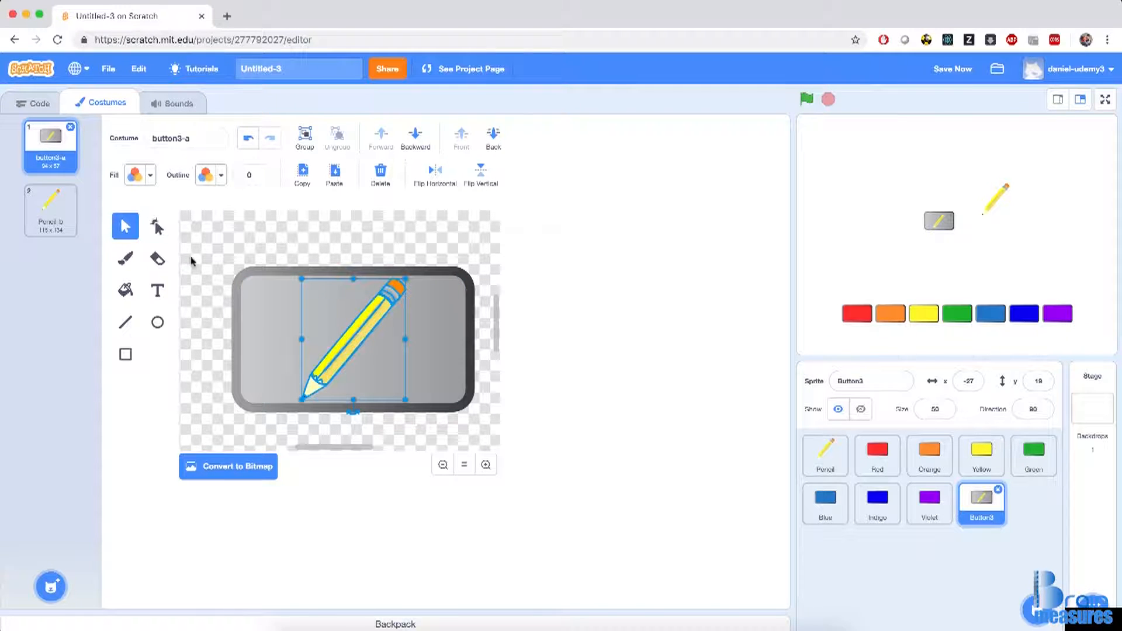
left_click(53, 212)
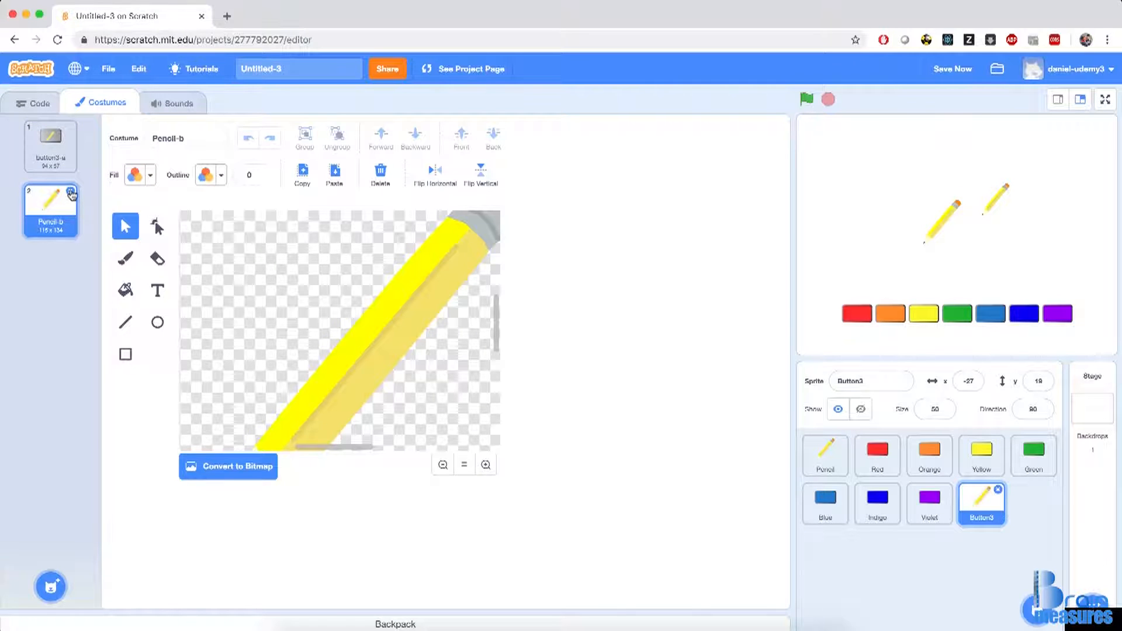
left_click(71, 193)
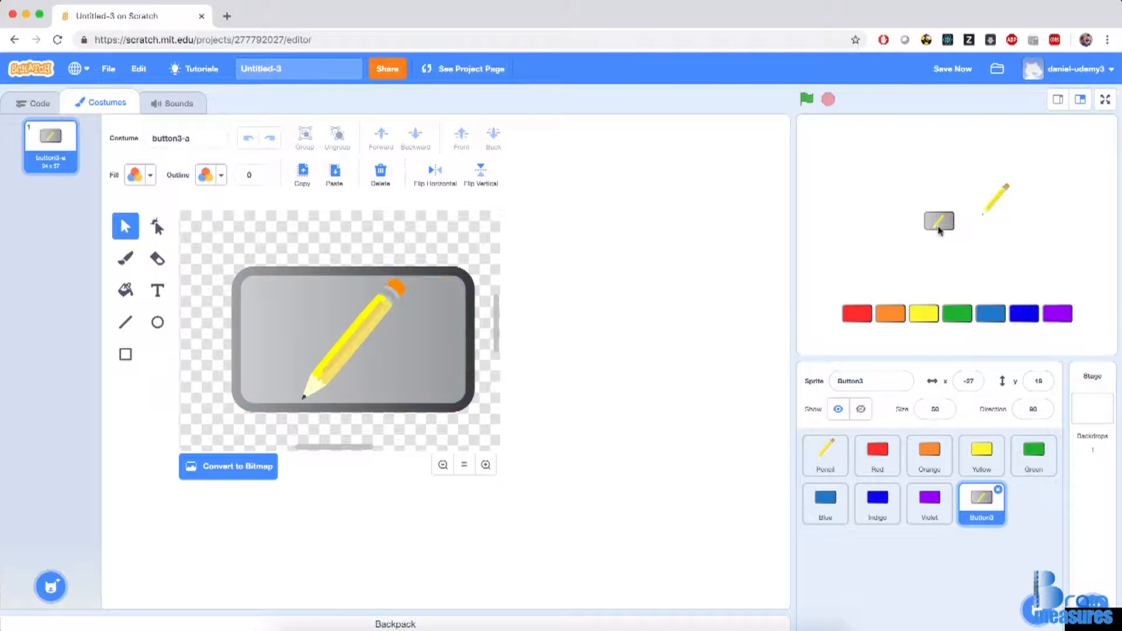
Place the pencil button directly below the red button on the stage, at x -150 and about y -155.
mouse_move(950, 225)
left_mouse_down()
mouse_move(853, 327)
mouse_move(869, 342)
left_mouse_up()
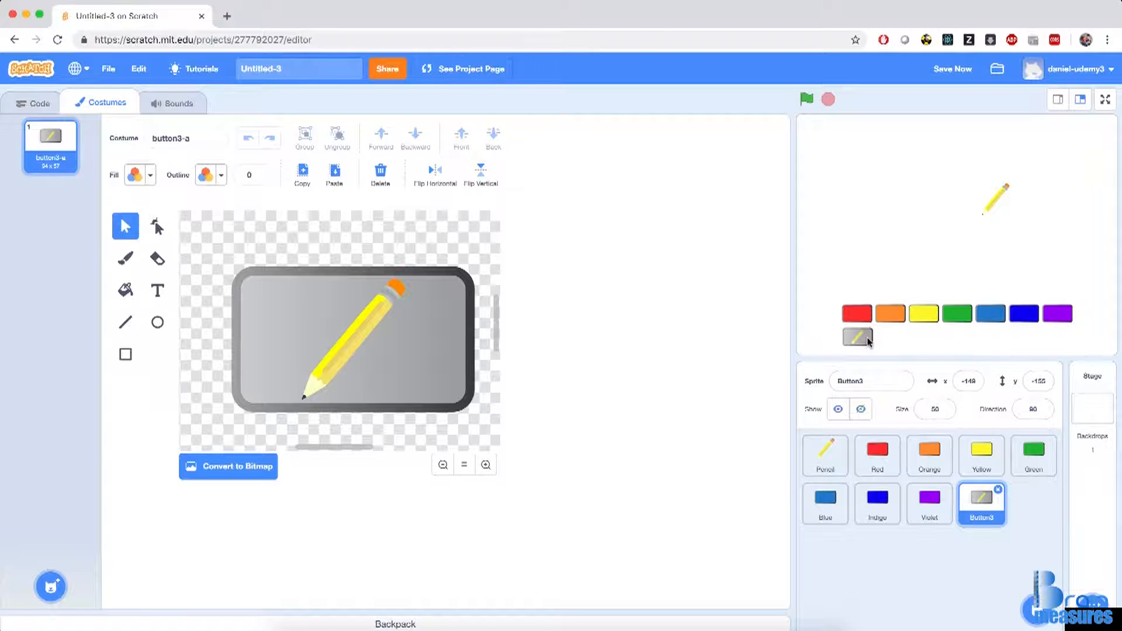
left_click(975, 381)
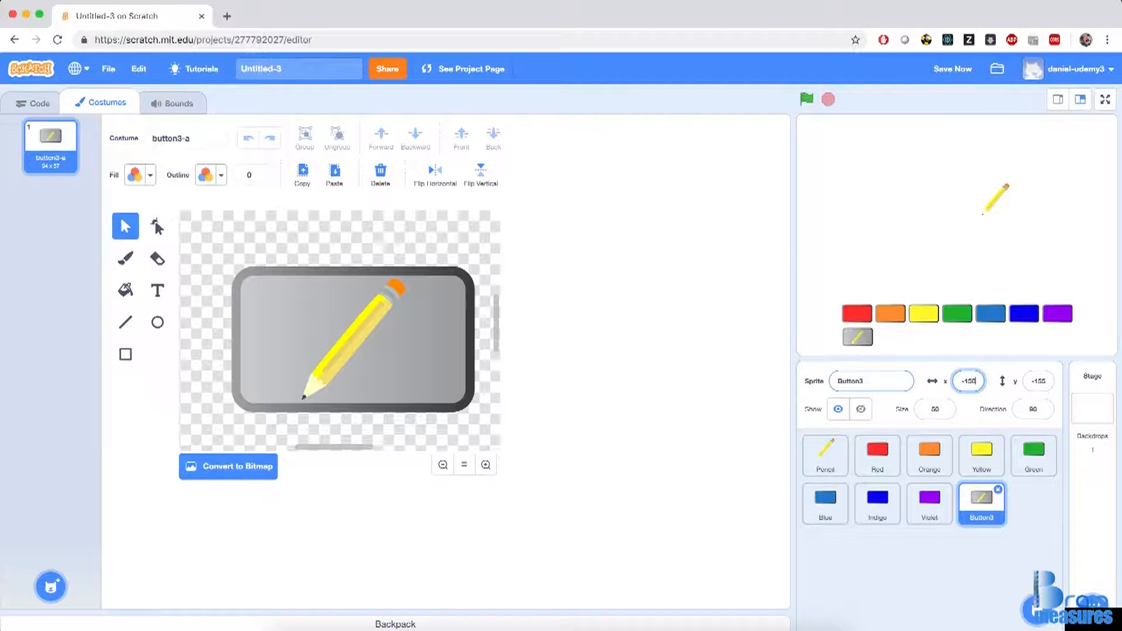
key("Tab")
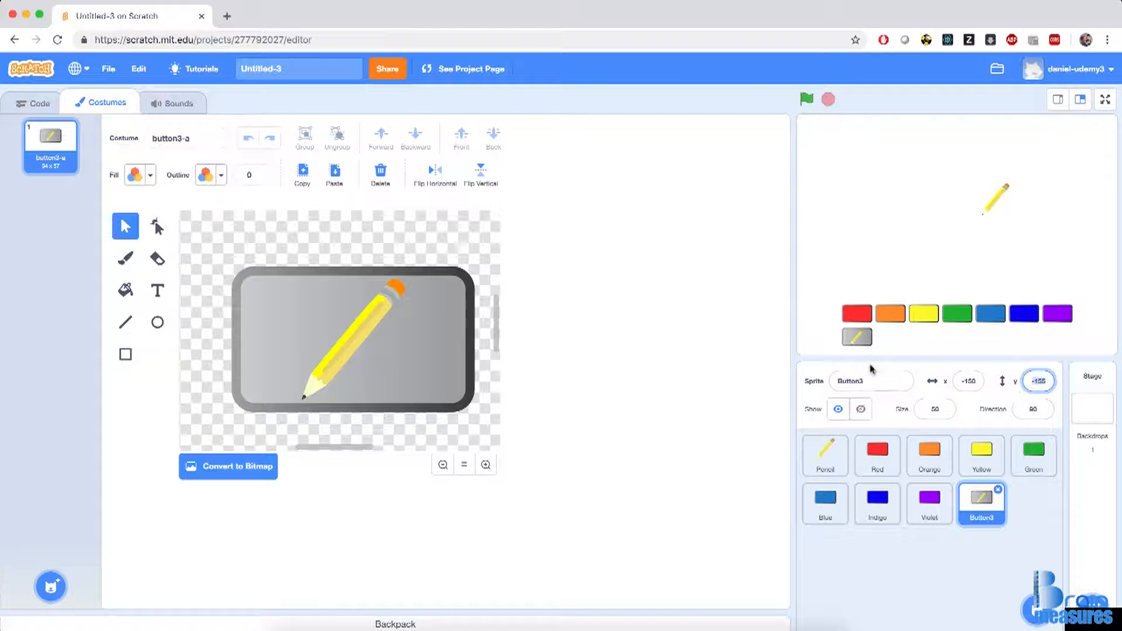
Rename the Button3 sprite as Draw.
left_click(872, 386)
left_click(872, 386)
type("B")
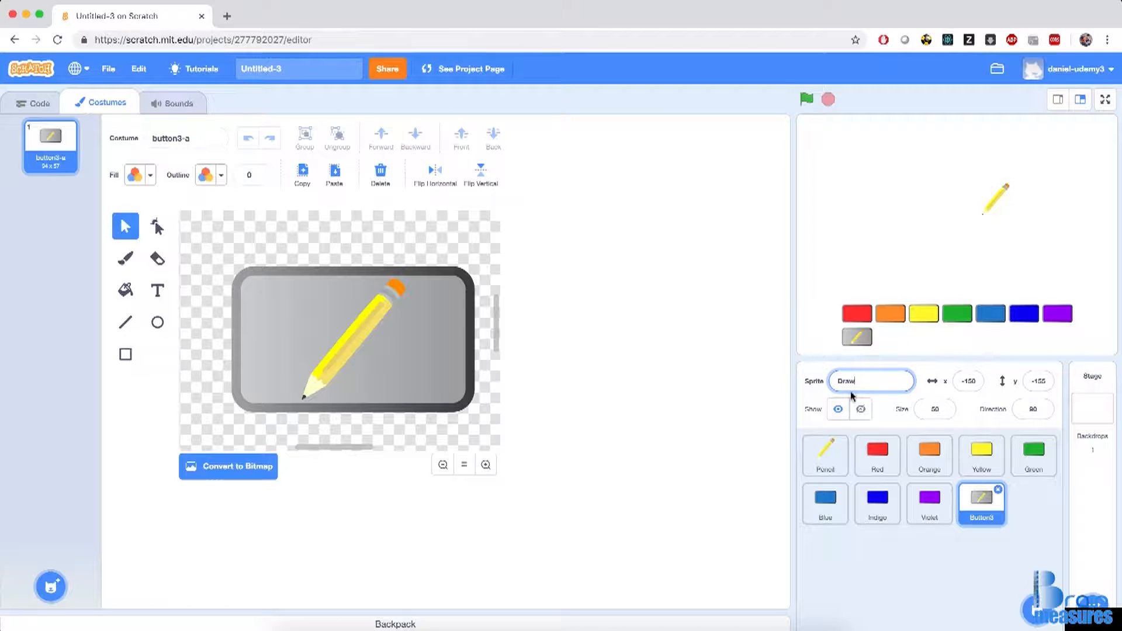
key("Return")
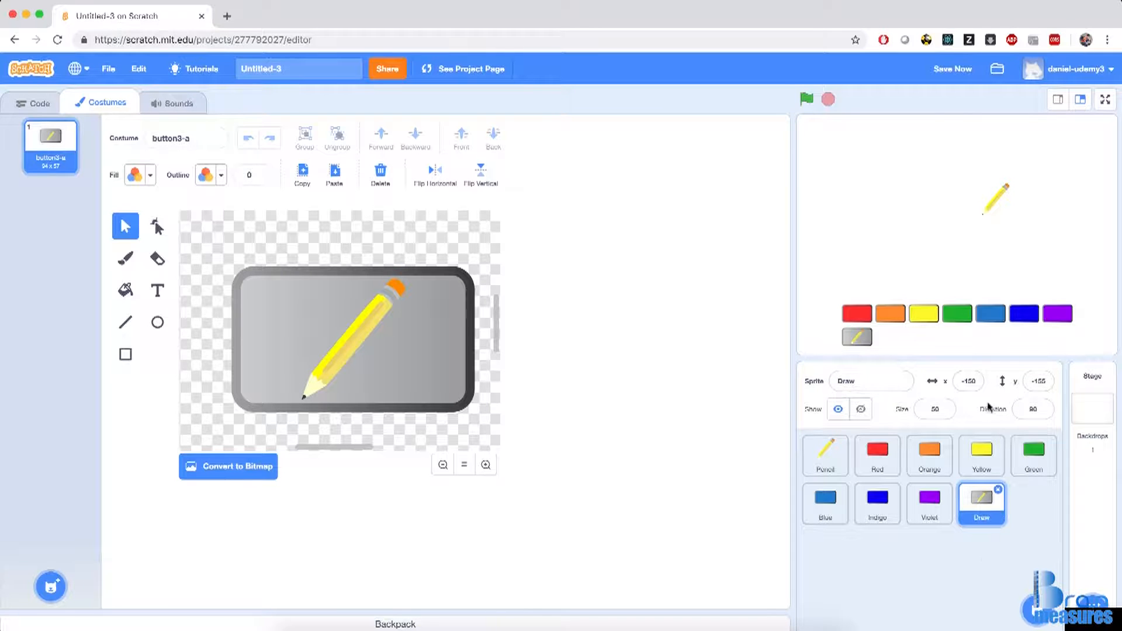
Duplicate the Draw sprite and place the copy below the orange button at x -100, y -155.
right_click(985, 507)
left_click(998, 518)
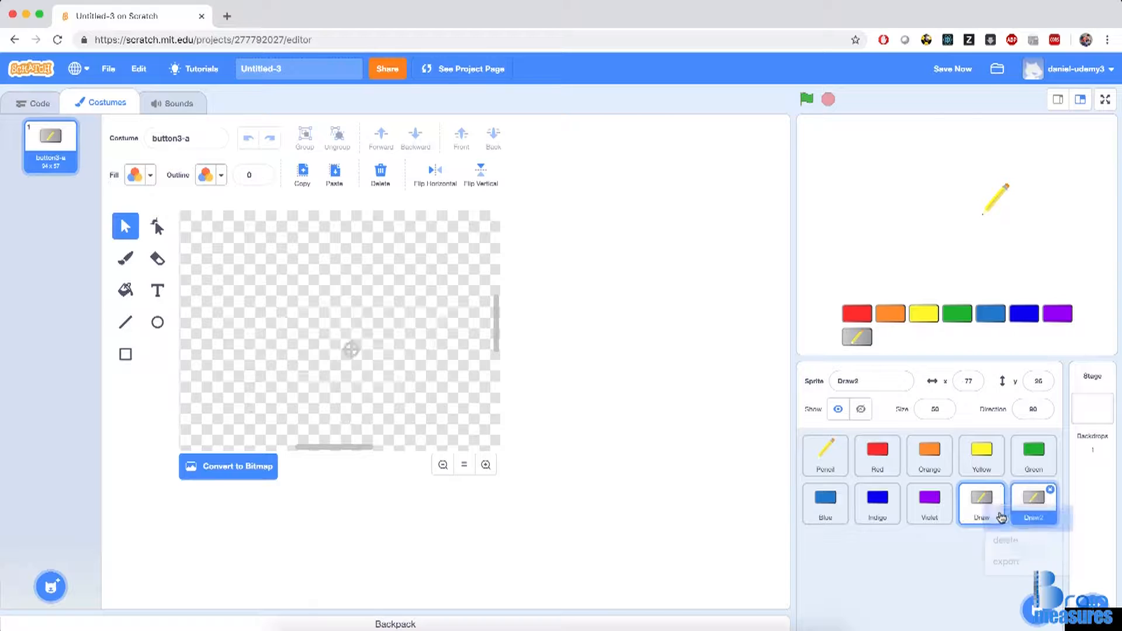
mouse_move(1021, 222)
left_mouse_down()
mouse_move(939, 325)
mouse_move(904, 344)
left_mouse_up()
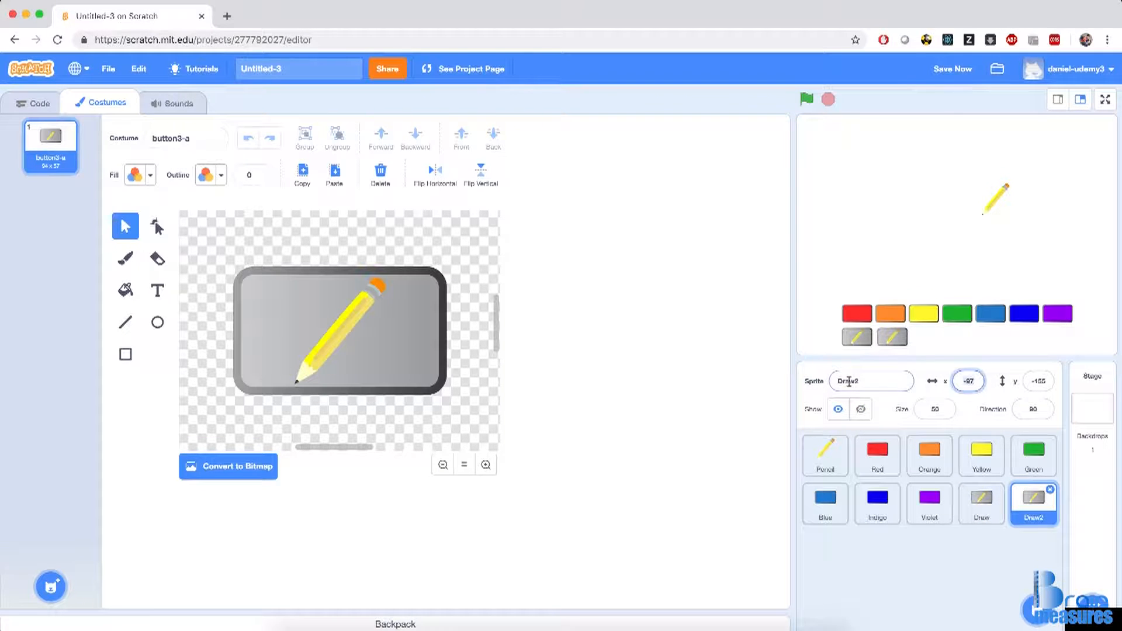
key("Return")
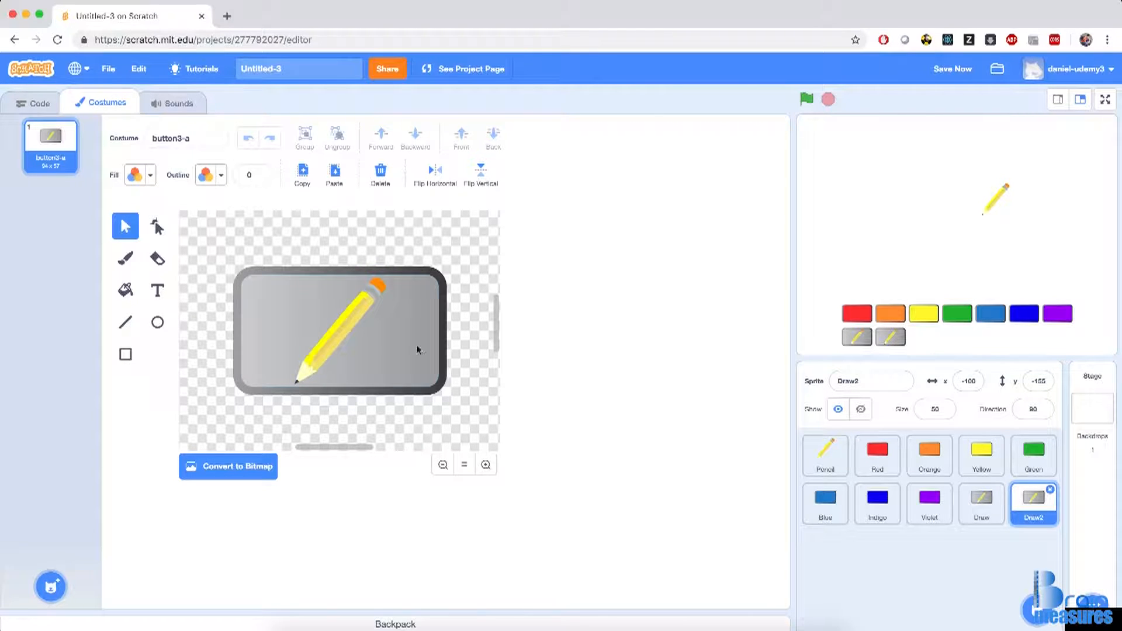
Delete the yellow body pieces and the wooden tip of the pencil from the Draw2 button costume.
left_click(341, 331)
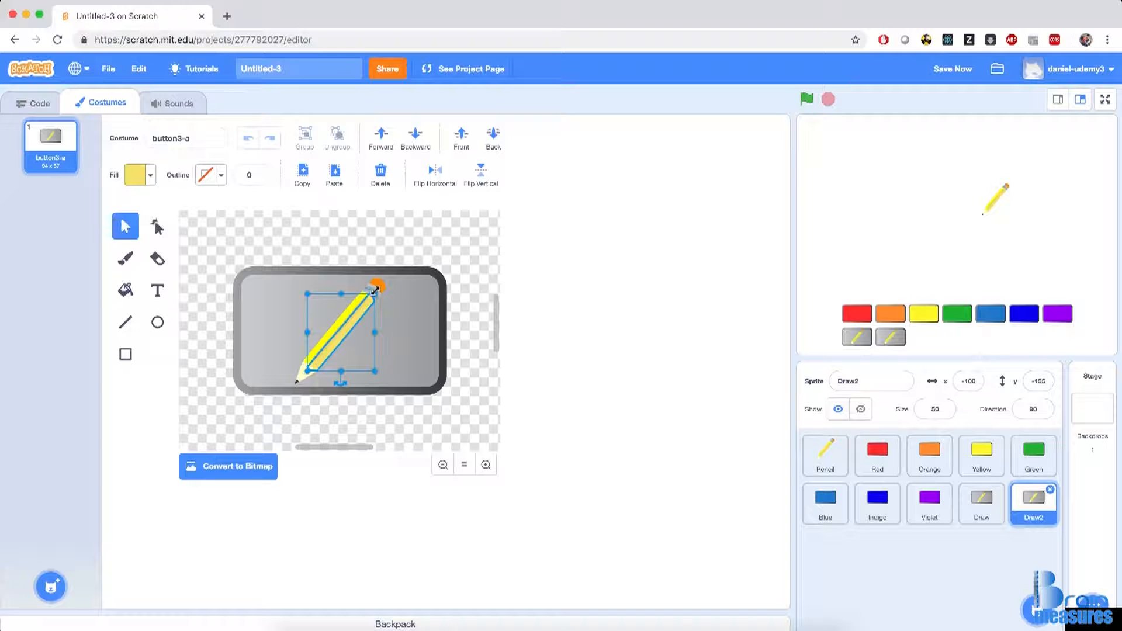
left_click(303, 377)
key("Delete")
left_click(314, 367)
key("Delete")
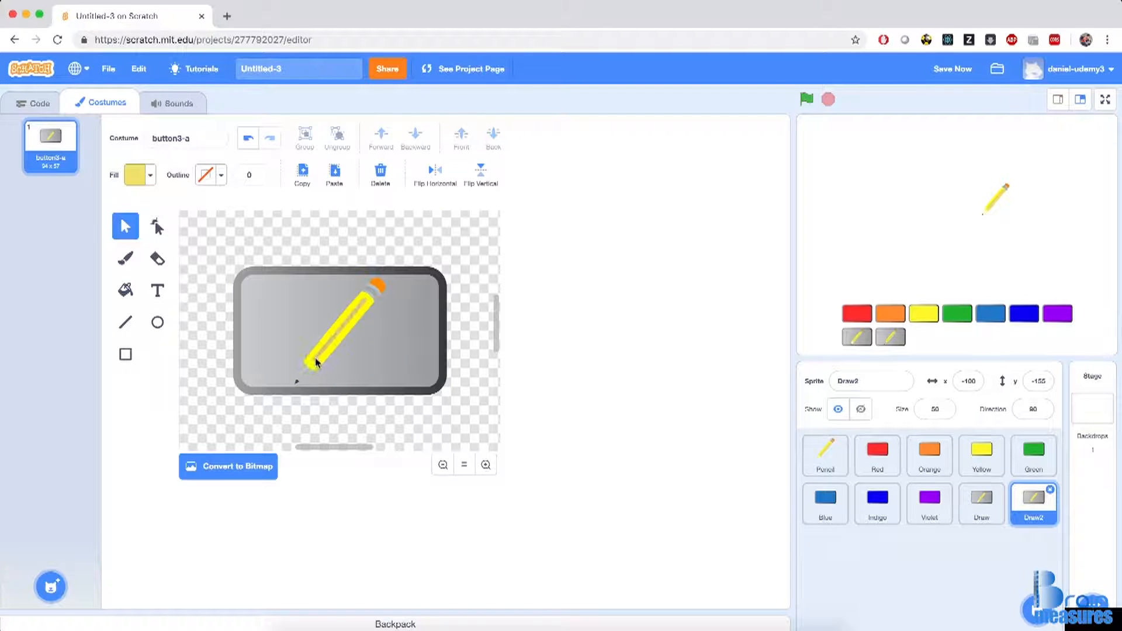
left_click(317, 359)
key("Delete")
left_click(326, 349)
key("Delete")
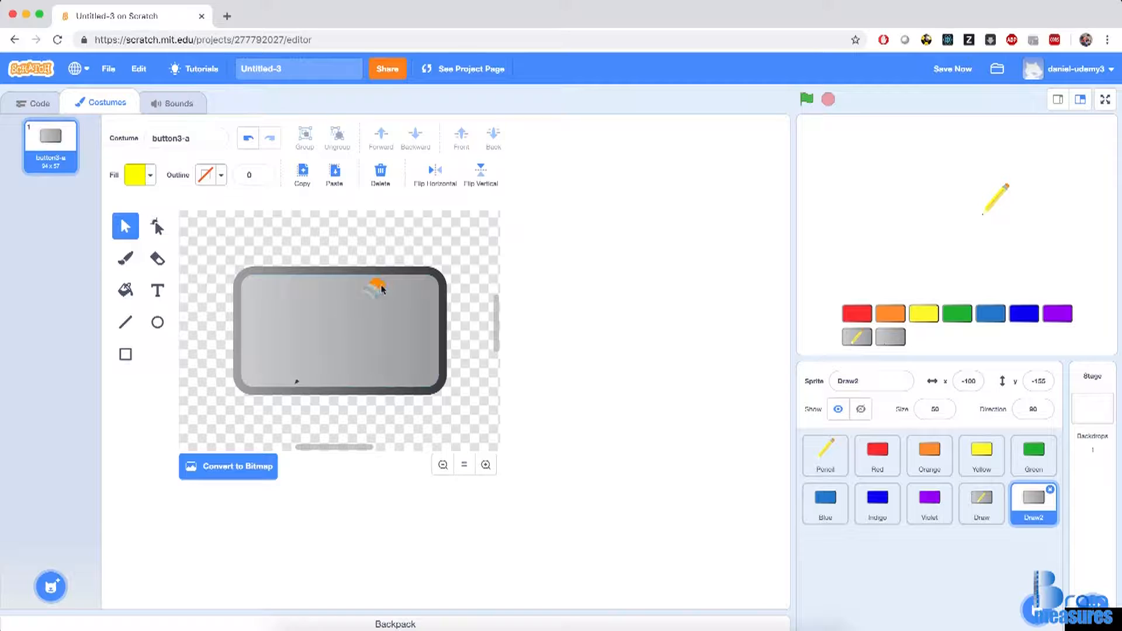
Delete the remaining grey band, orange eraser and dark point of the pencil to leave the Draw2 button blank.
left_click(370, 294)
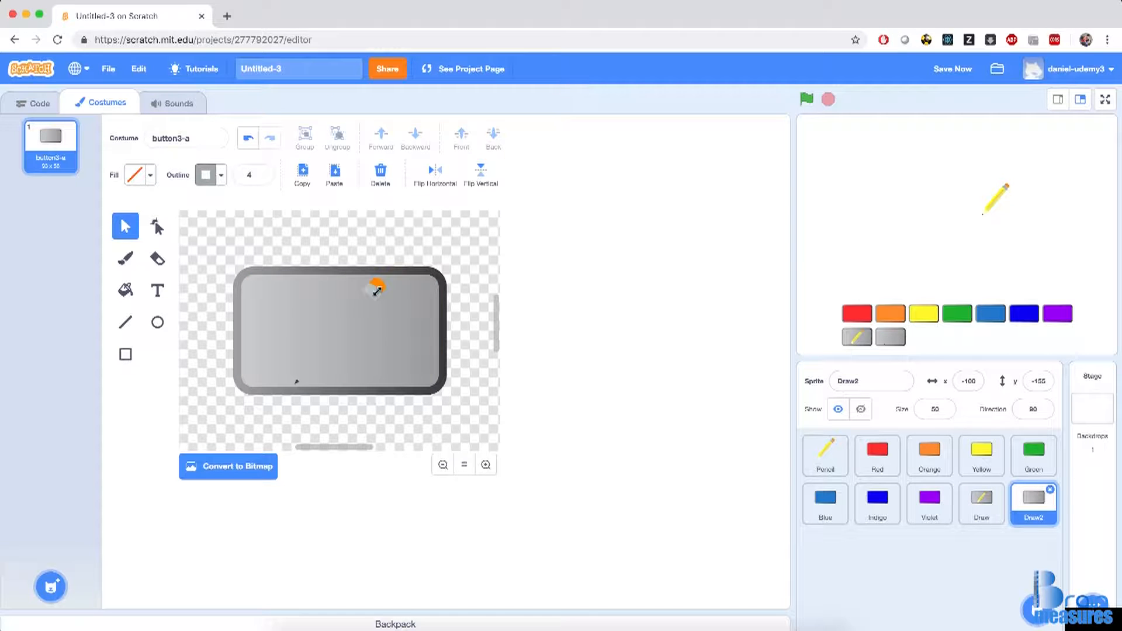
left_click(376, 292)
key("Delete")
left_click(376, 292)
key("Delete")
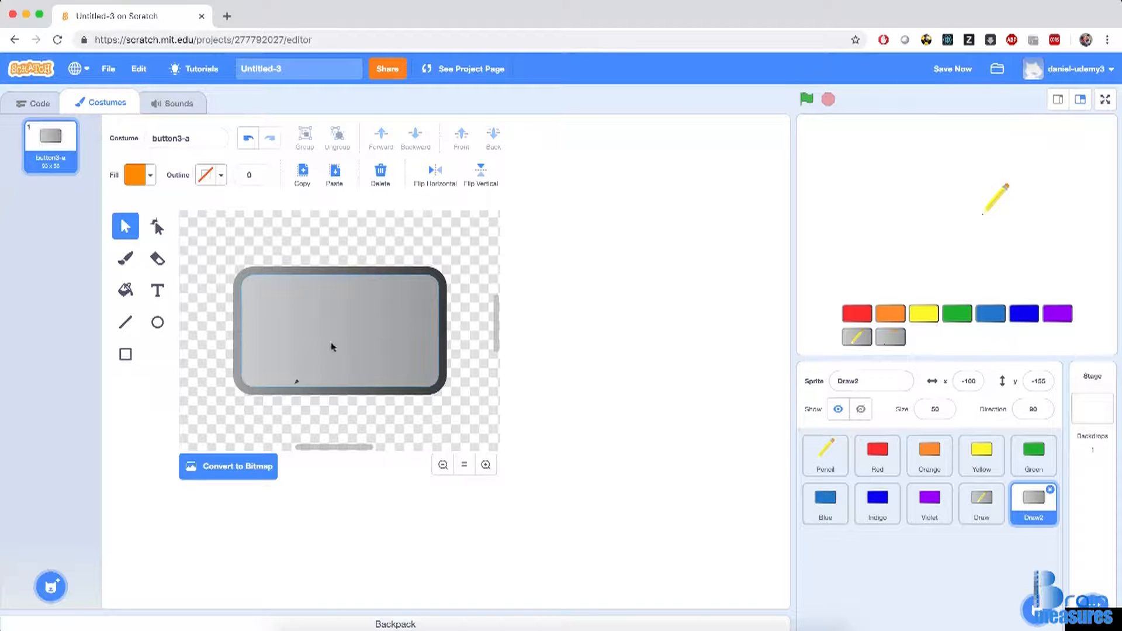
left_click(296, 388)
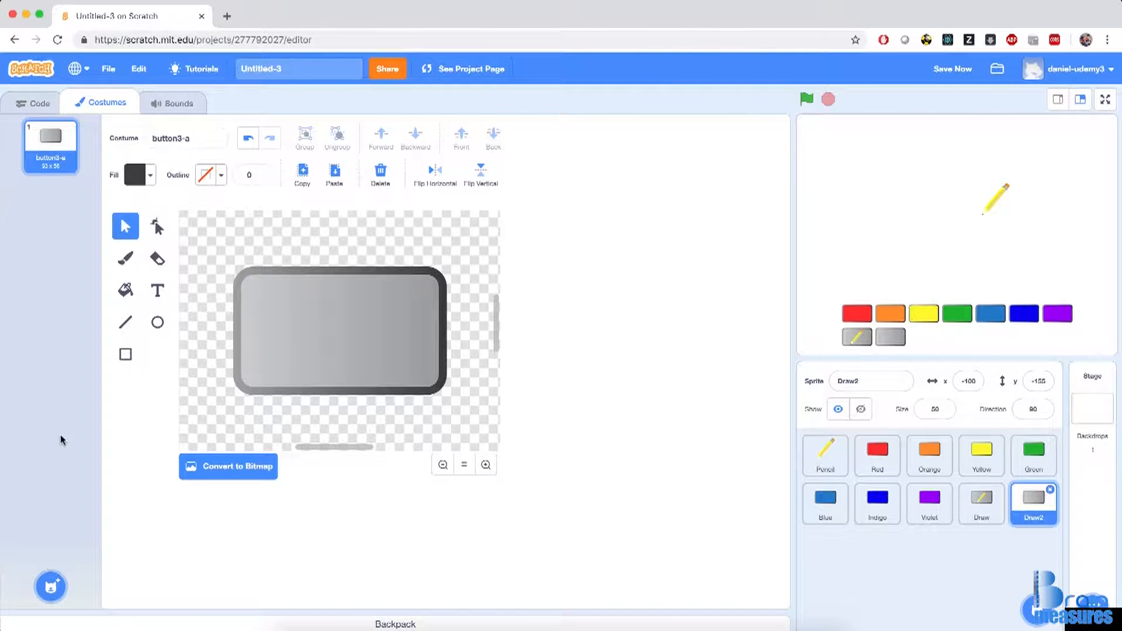
Search the costume library for "magic" and add the Magicwand costume to the Draw2 sprite.
mouse_move(59, 588)
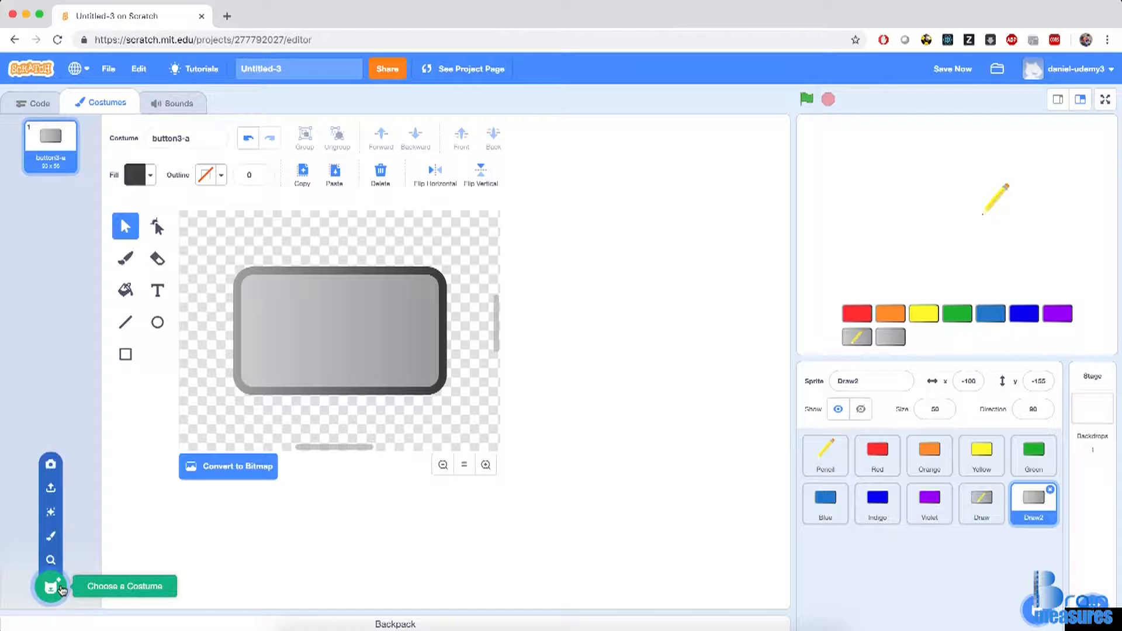
left_click(51, 561)
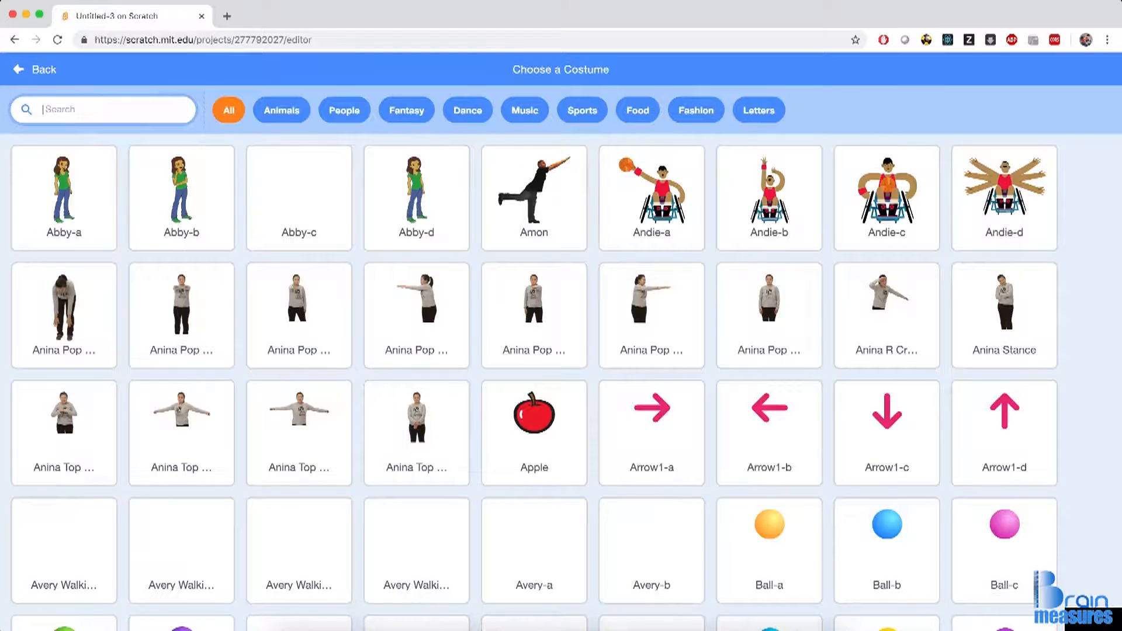
type("magic")
left_click(65, 199)
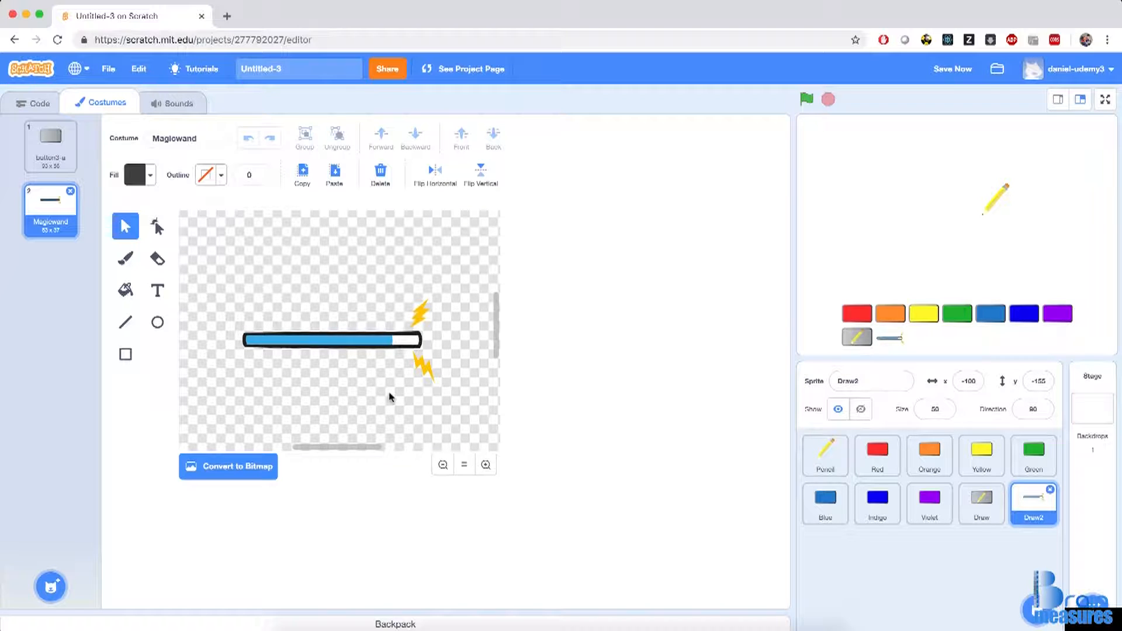
Copy the whole magic wand drawing and paste it onto the grey button in the button3-a costume.
key("super+a")
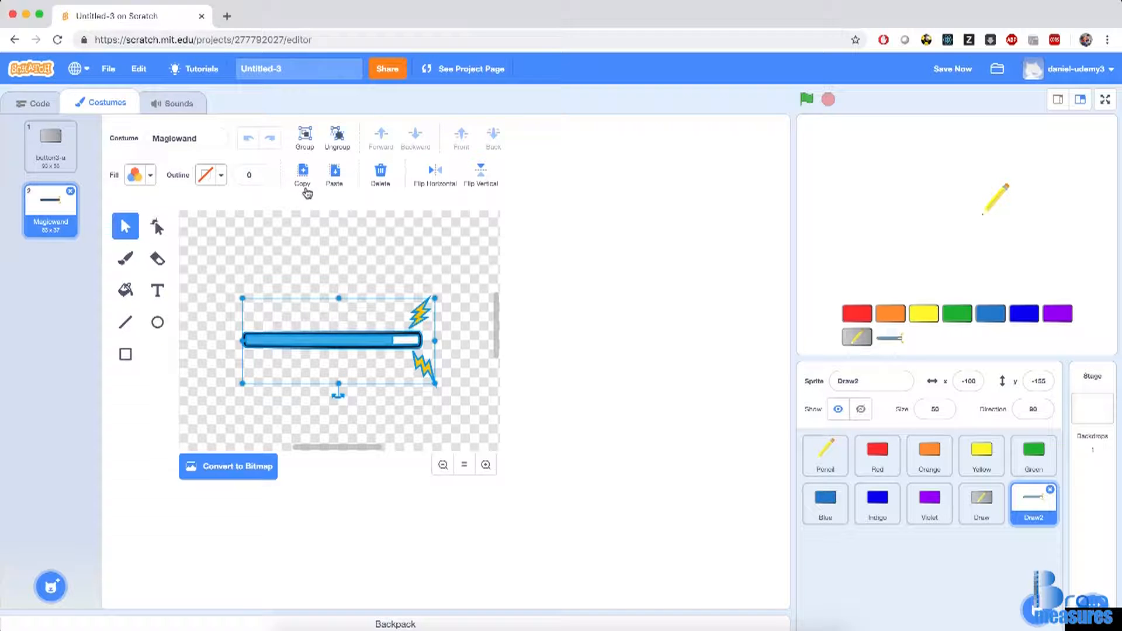
left_click(62, 151)
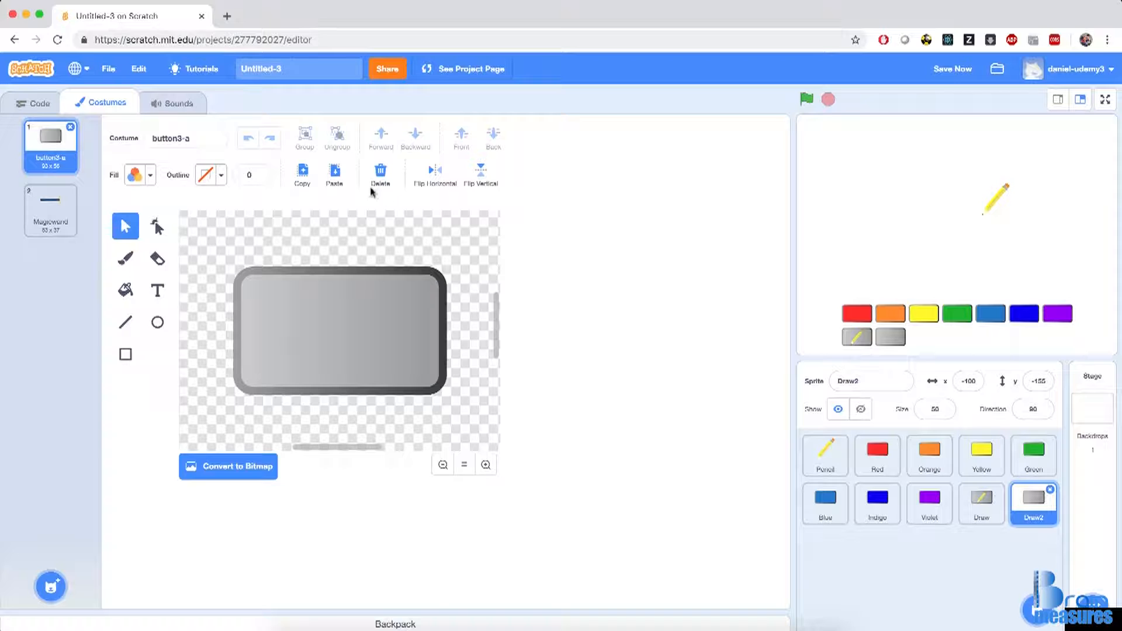
left_click(335, 176)
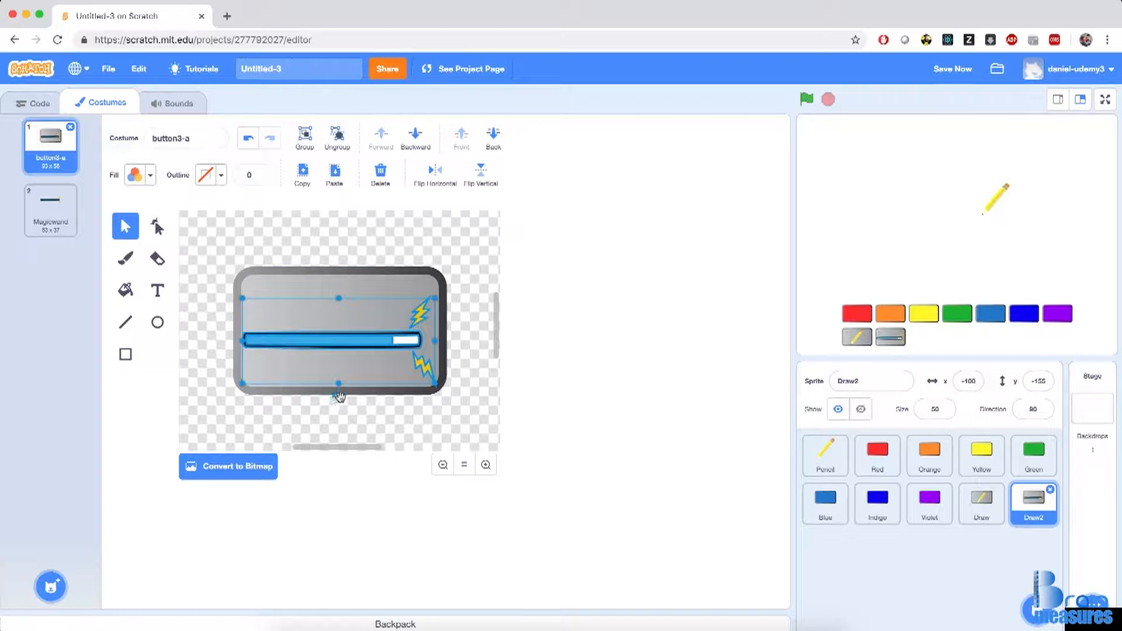
Fit the wand diagonally inside the grey button with its sparks at the lower left, and delete the Magicwand costume.
left_click_drag(338, 396, 238, 273)
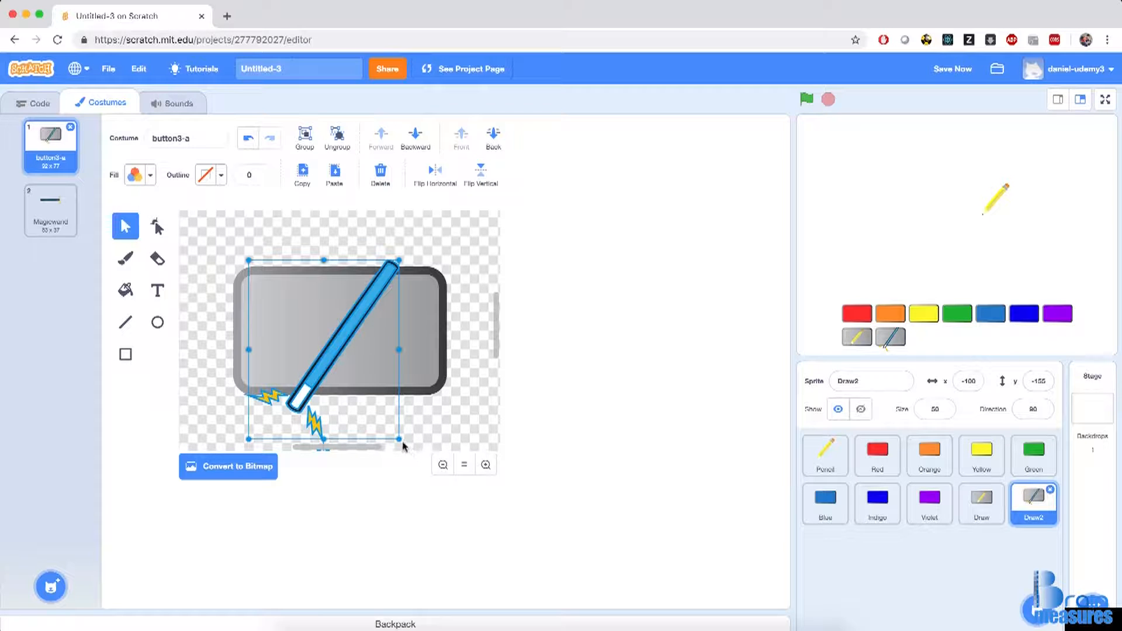
left_click_drag(401, 440, 334, 360)
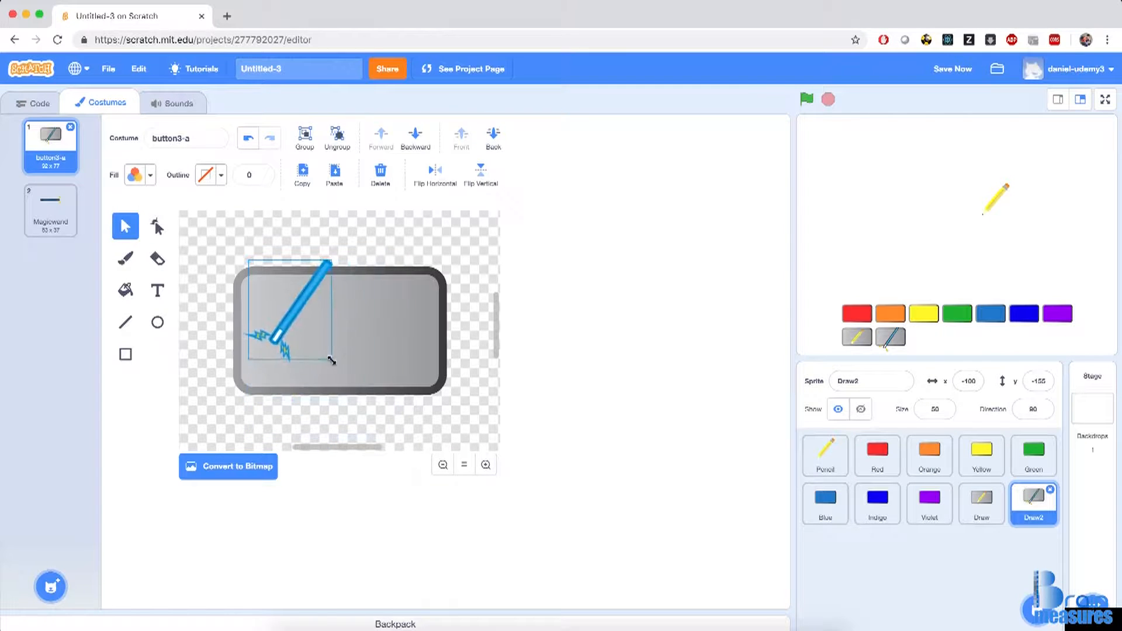
left_click_drag(301, 308, 348, 331)
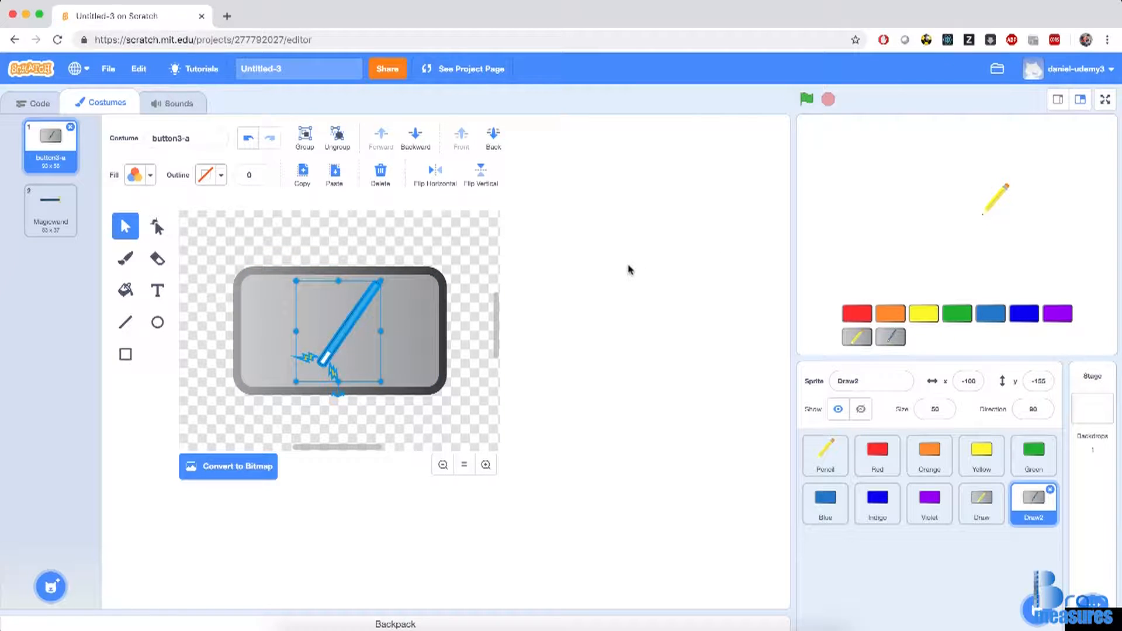
left_click(50, 216)
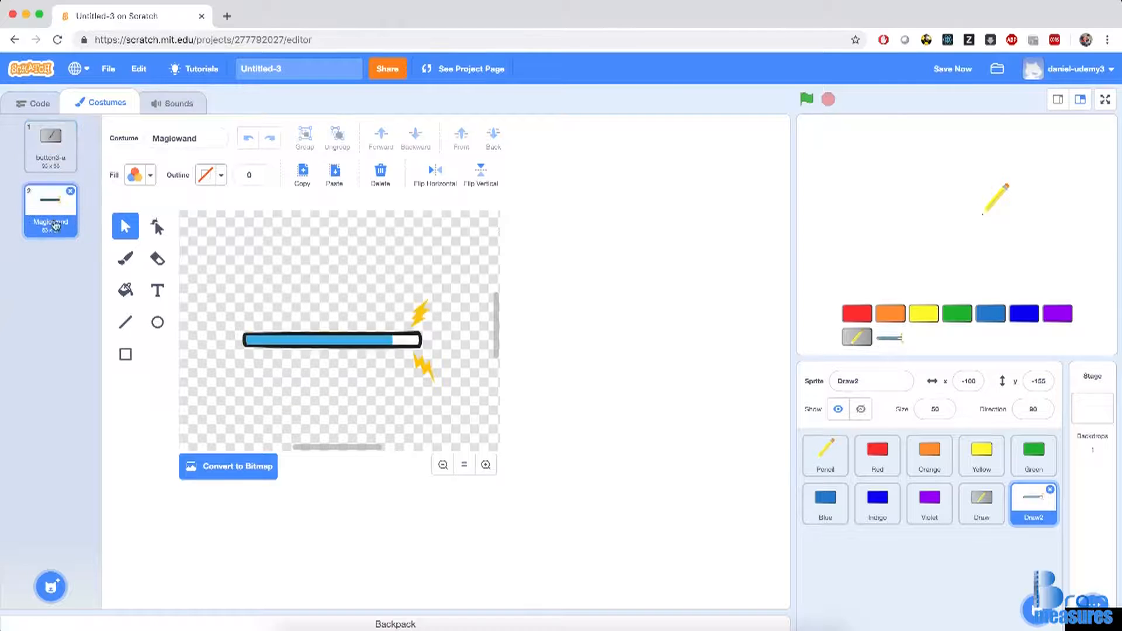
left_click(70, 192)
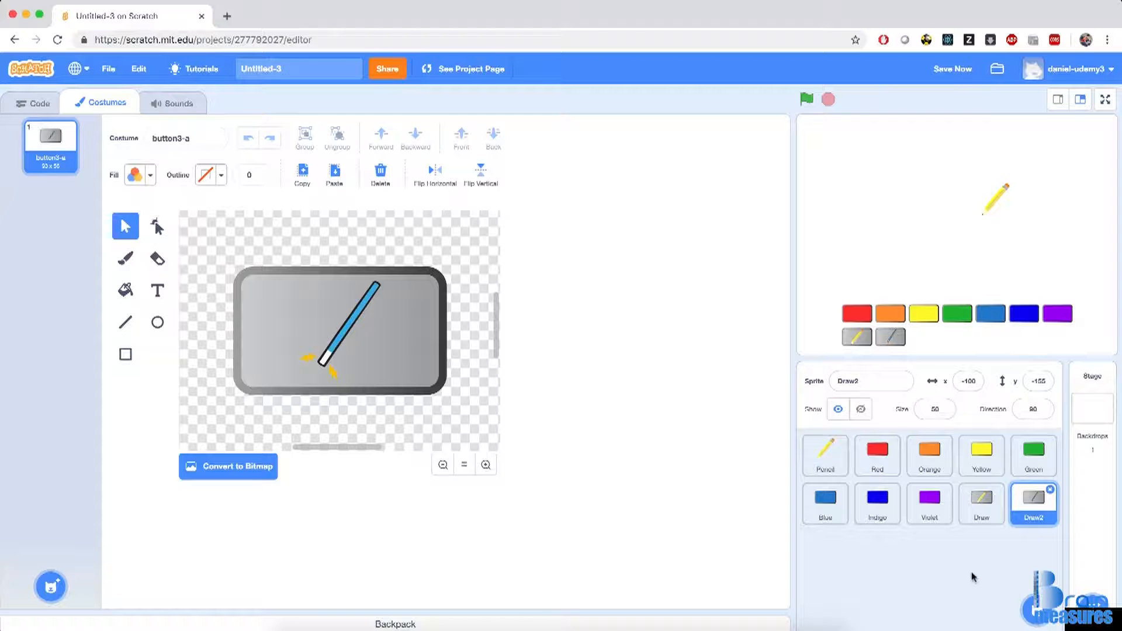
Rename the Draw2 sprite as Erase.
left_click(868, 383)
type("Erase")
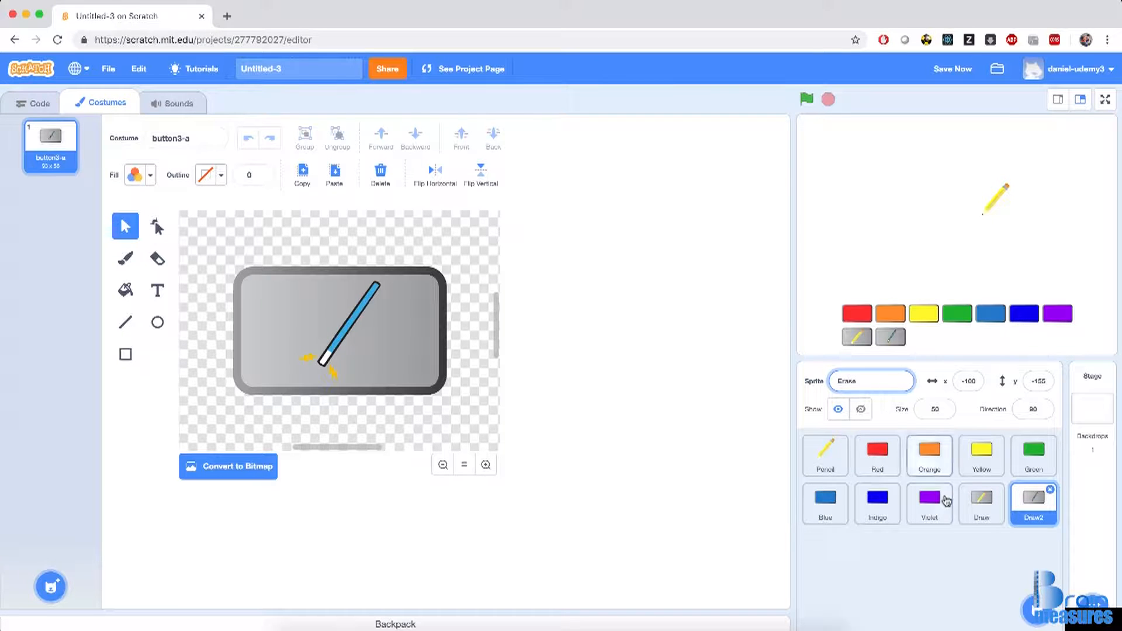
key("Return")
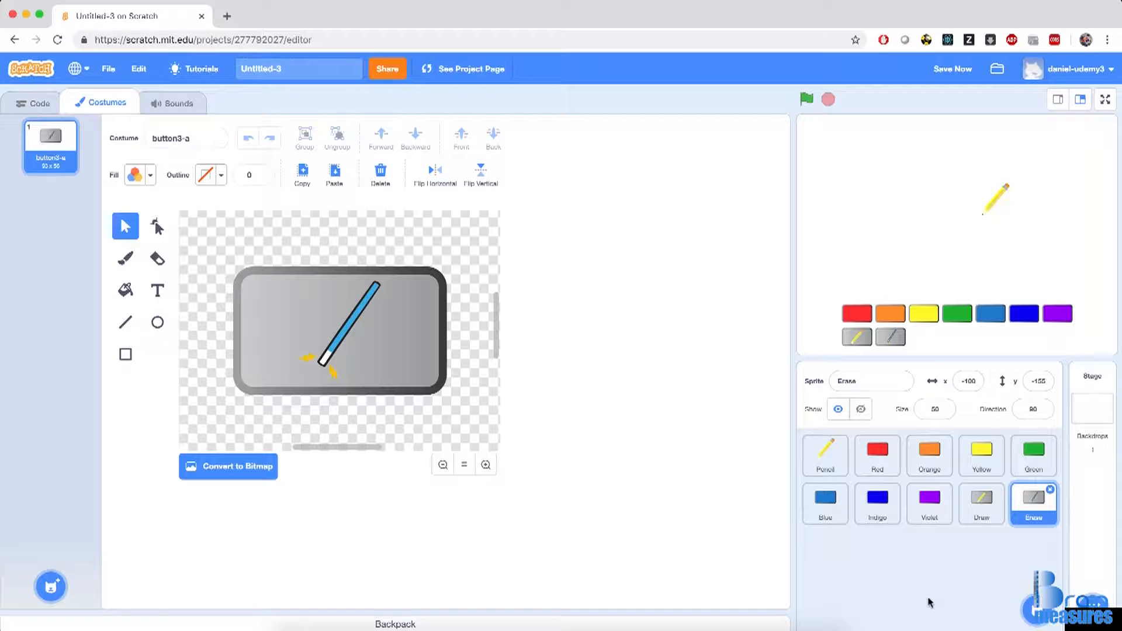
Duplicate the Erase sprite and rename the copy as Erase All.
right_click(1026, 508)
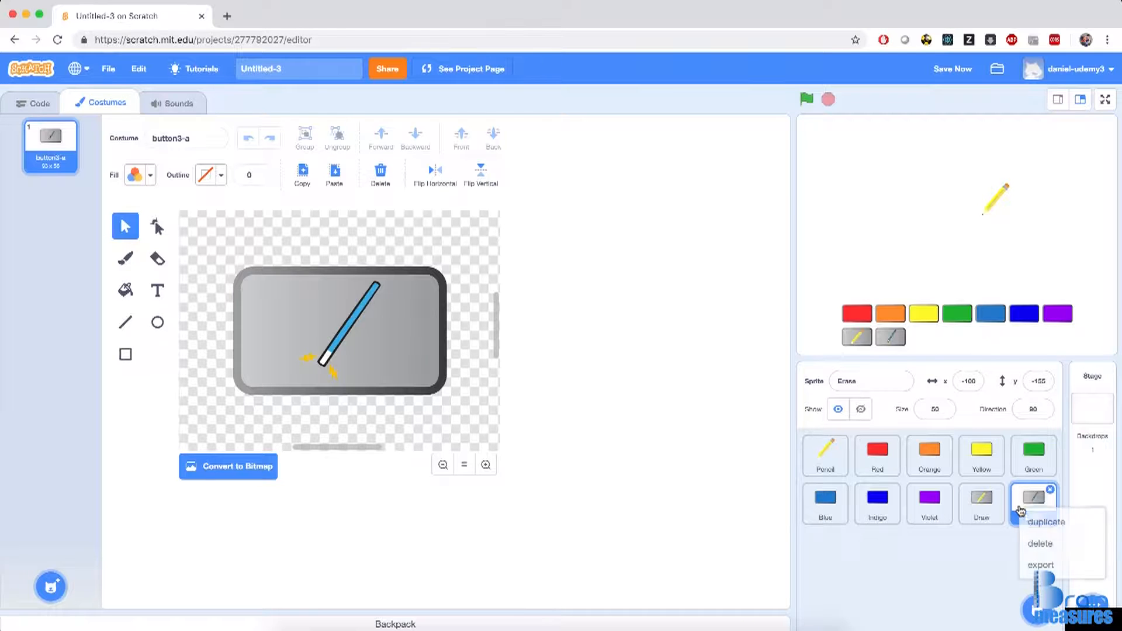
left_click(1034, 522)
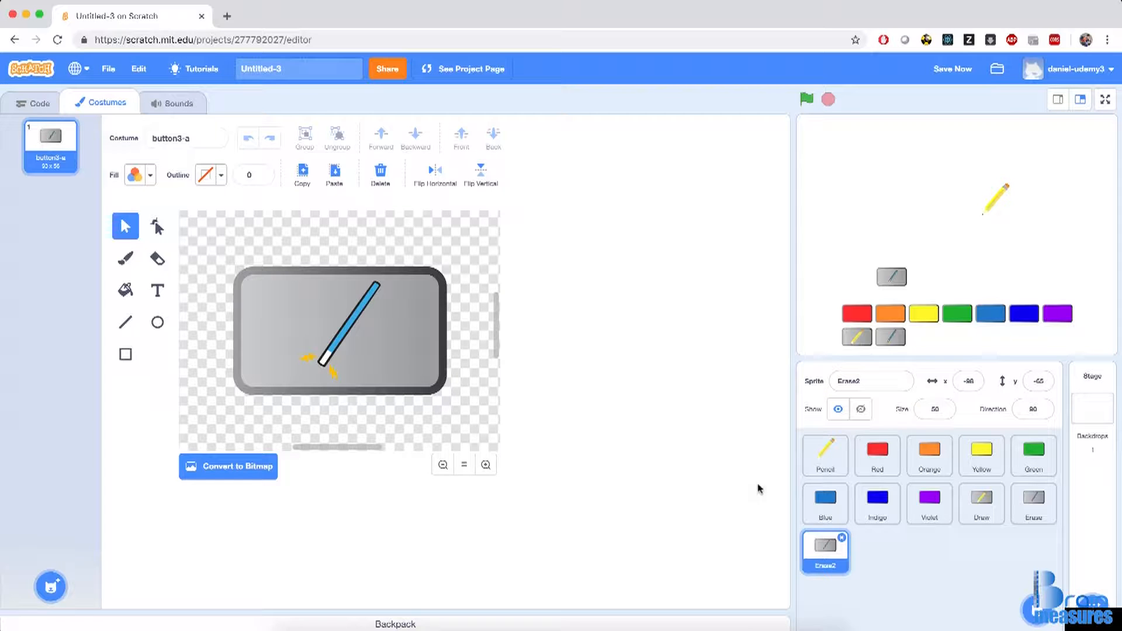
left_click(876, 385)
key("BackSpace")
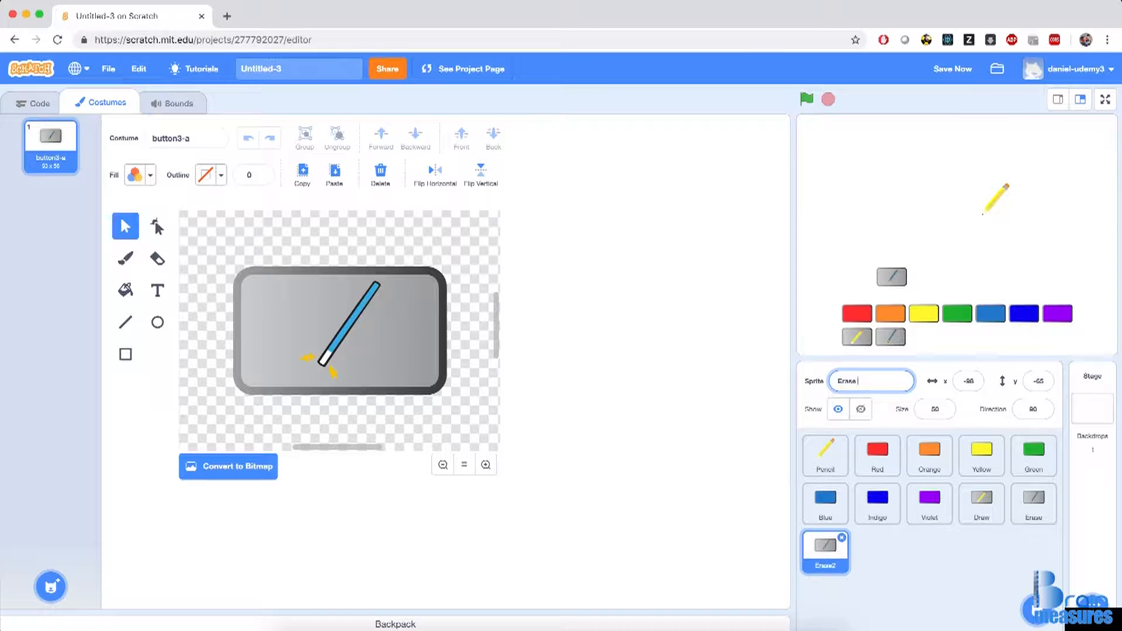
key("Return")
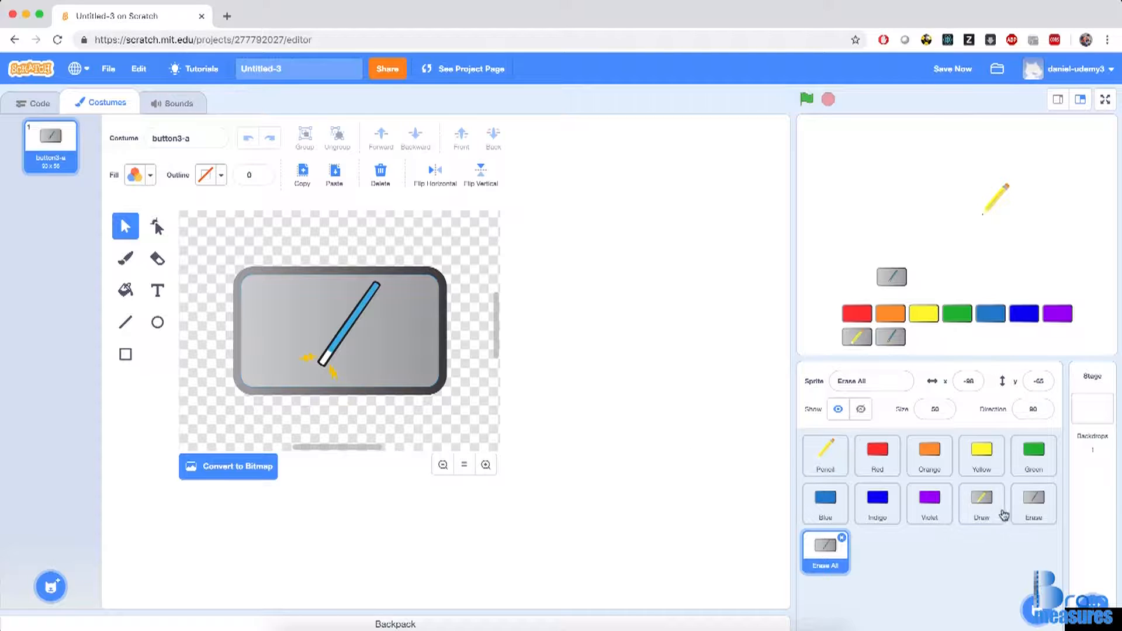
Delete the wand and both yellow sparks from the Erase All button costume, keeping only the grey button.
left_click(345, 328)
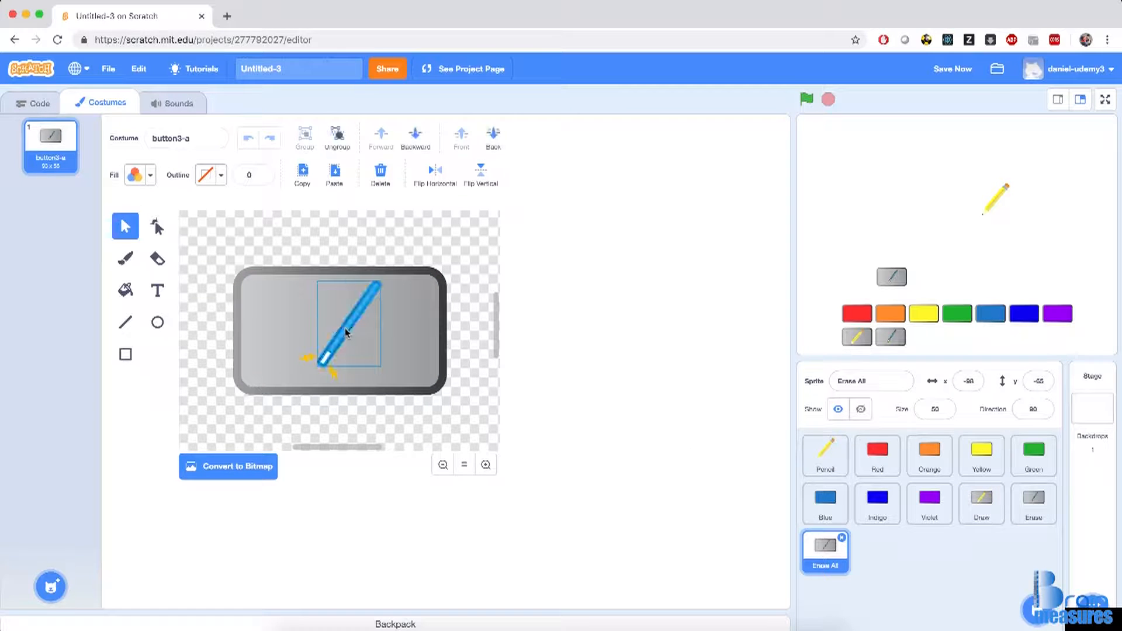
key("Delete")
left_click(305, 357)
key("Delete")
left_click(336, 374)
key("Delete")
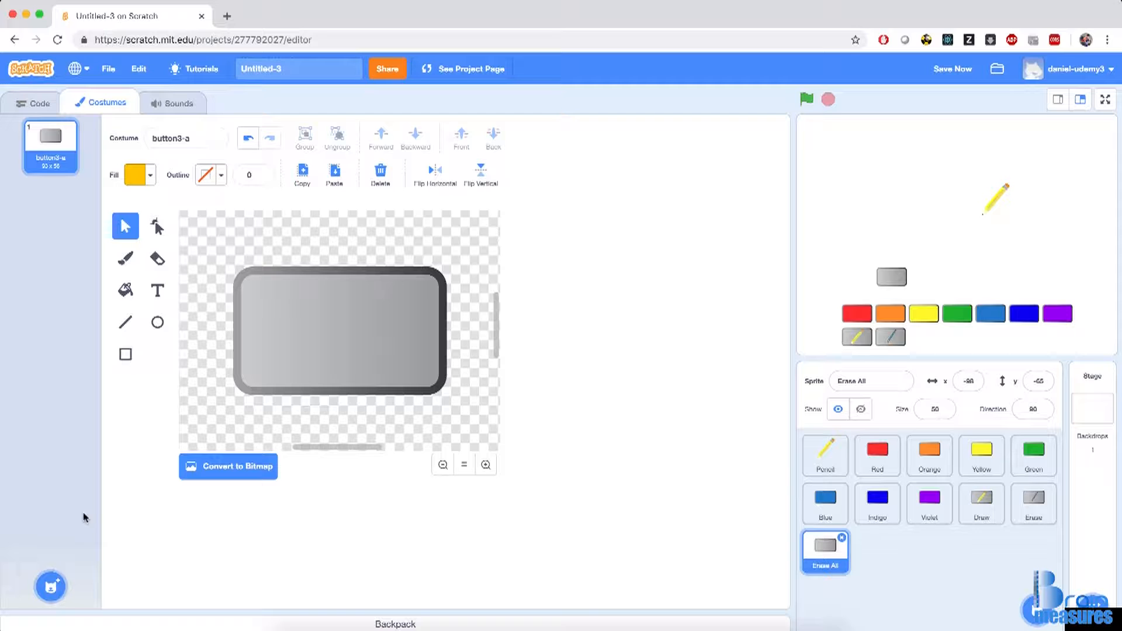
Search the costume library for "light" and add the Lightning costume to the Erase All sprite.
mouse_move(51, 584)
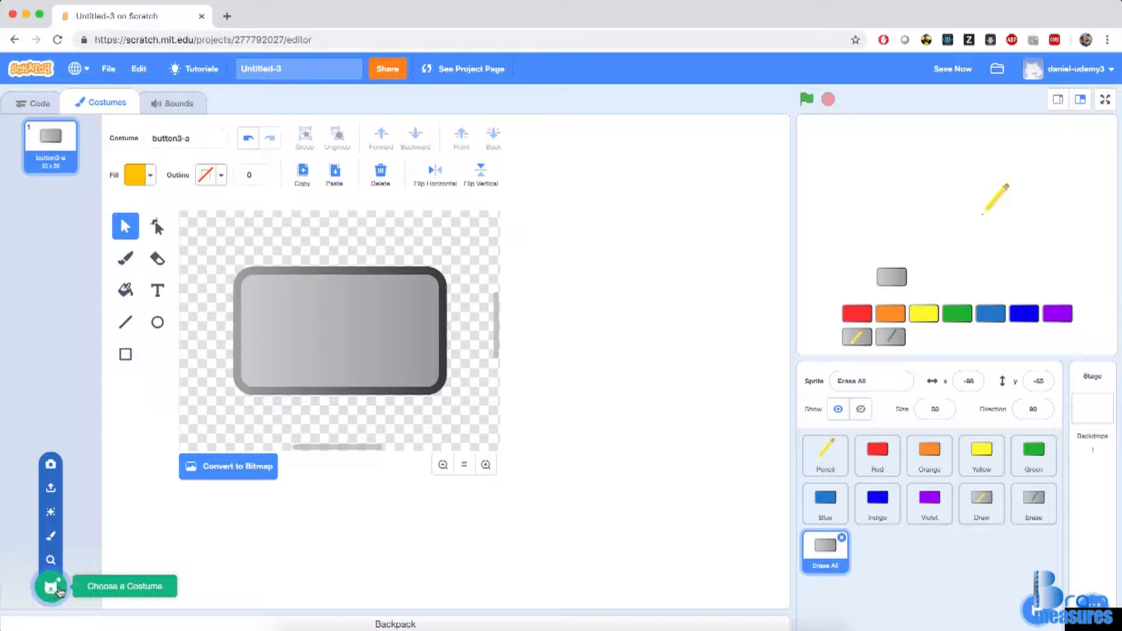
left_click(51, 564)
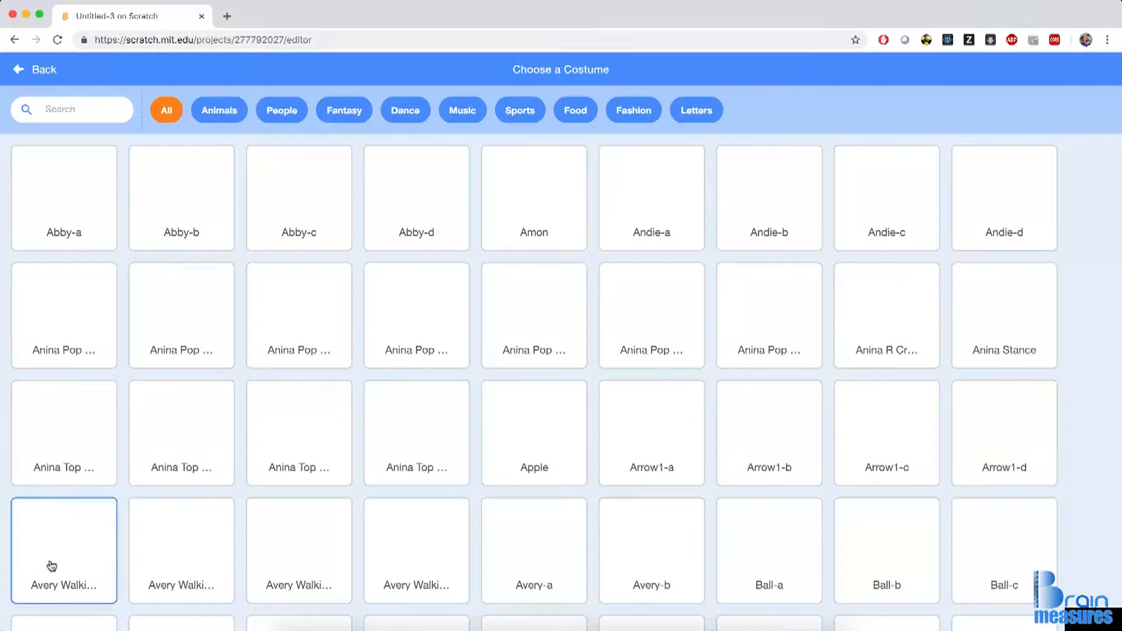
left_click(71, 115)
type("light")
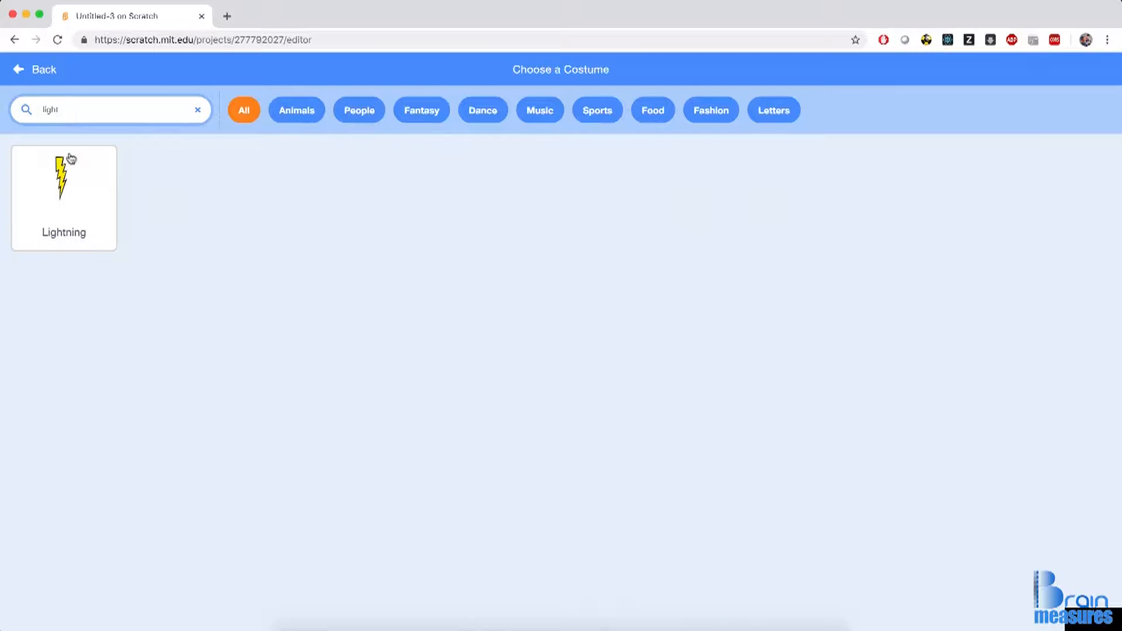
left_click(69, 186)
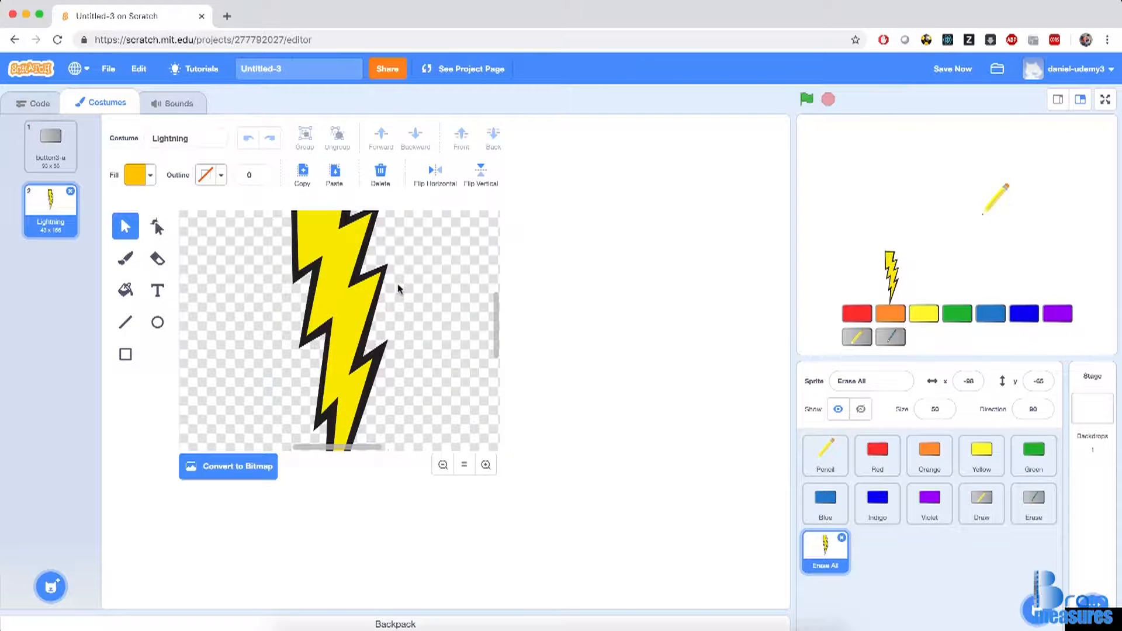
Copy the whole lightning bolt and paste it onto the grey button in the button3-a costume.
key("super+a")
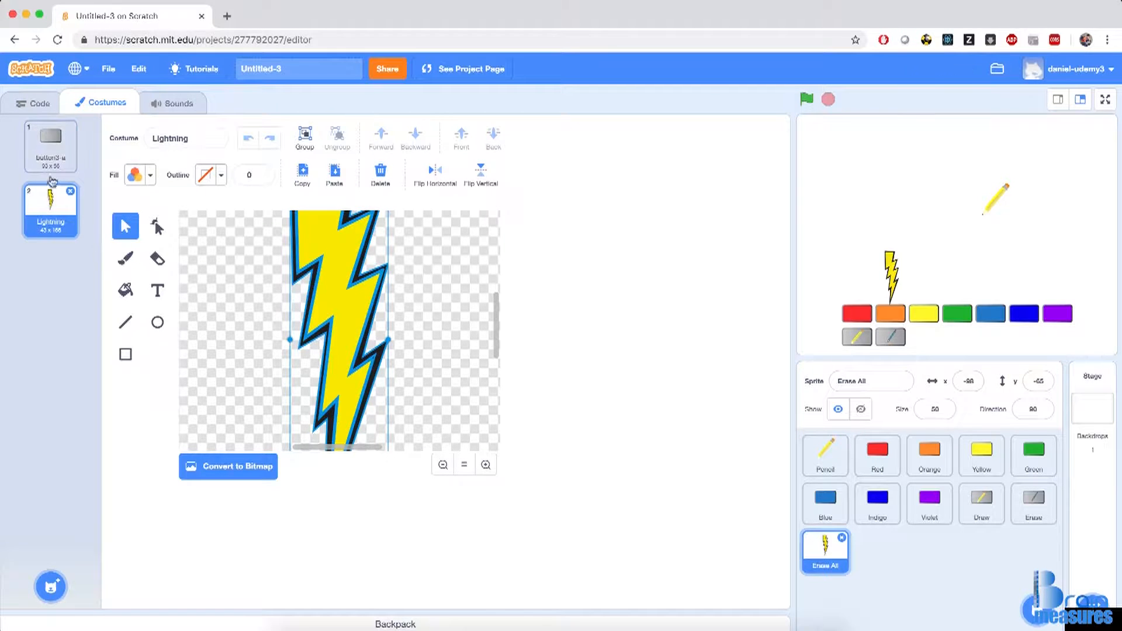
left_click(51, 146)
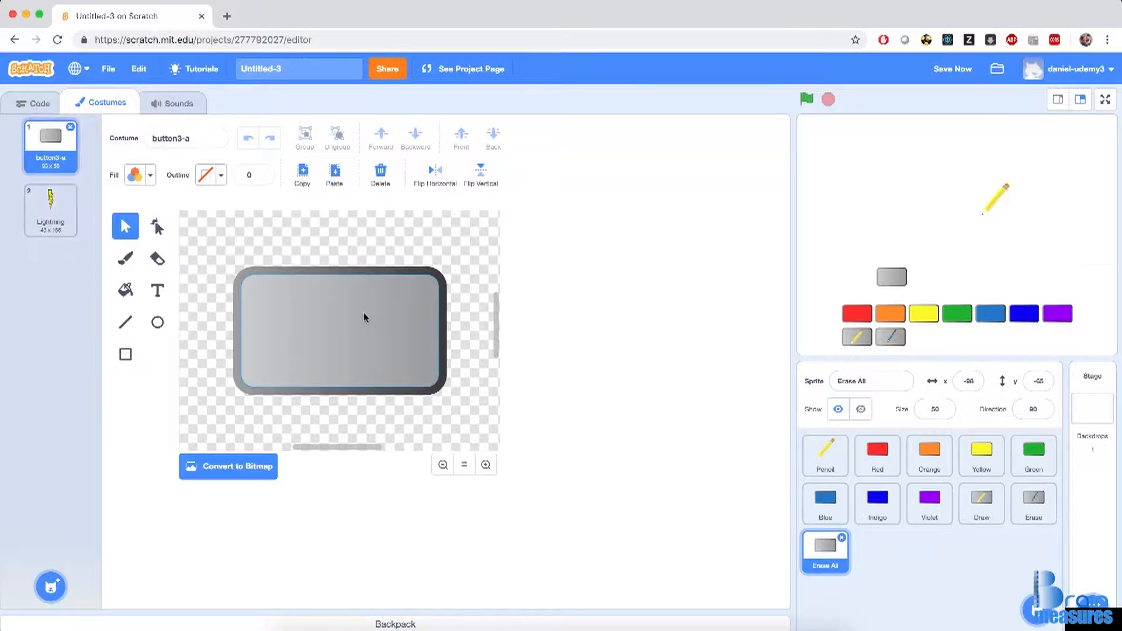
left_click(335, 172)
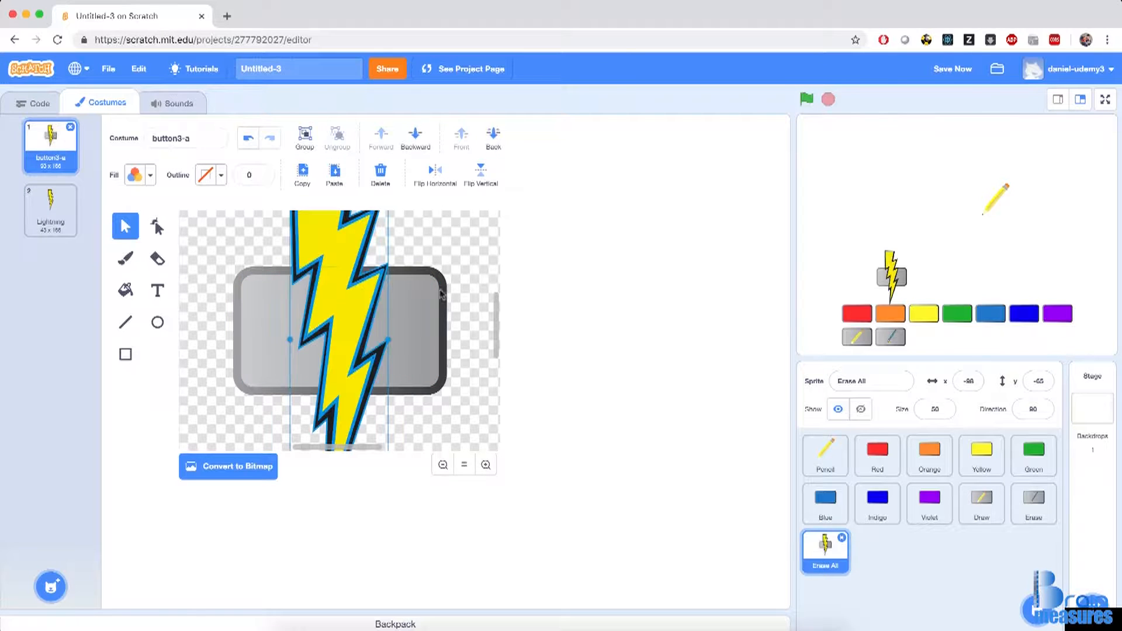
Rotate the pasted lightning bolt clockwise so that its tip points to the lower left of the grey button.
left_click(443, 464)
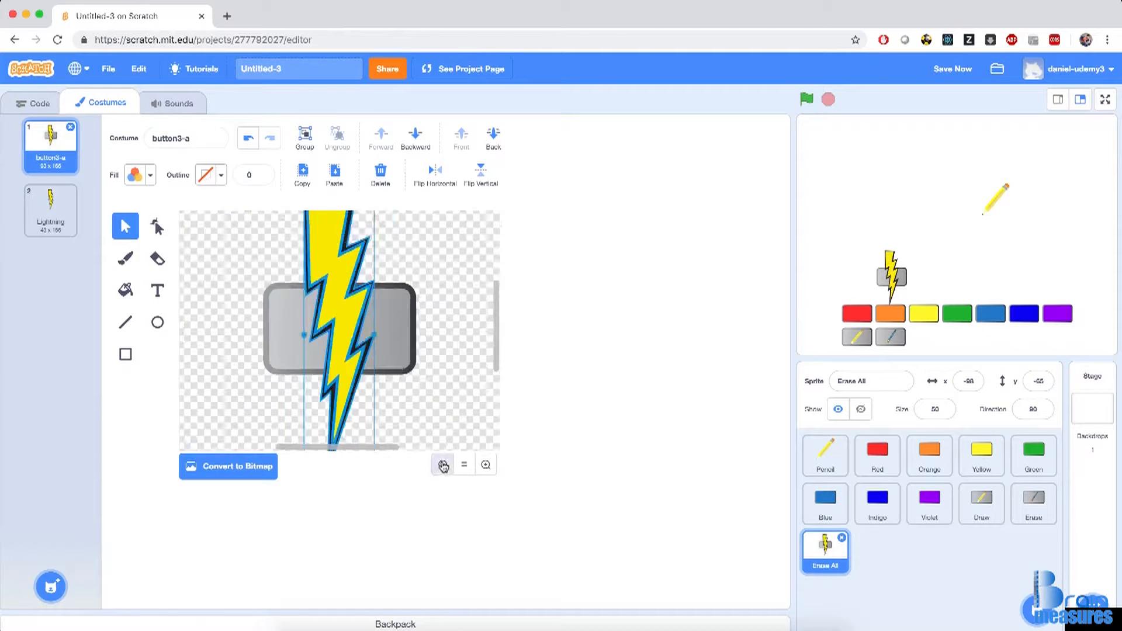
left_click(443, 465)
left_click(443, 465)
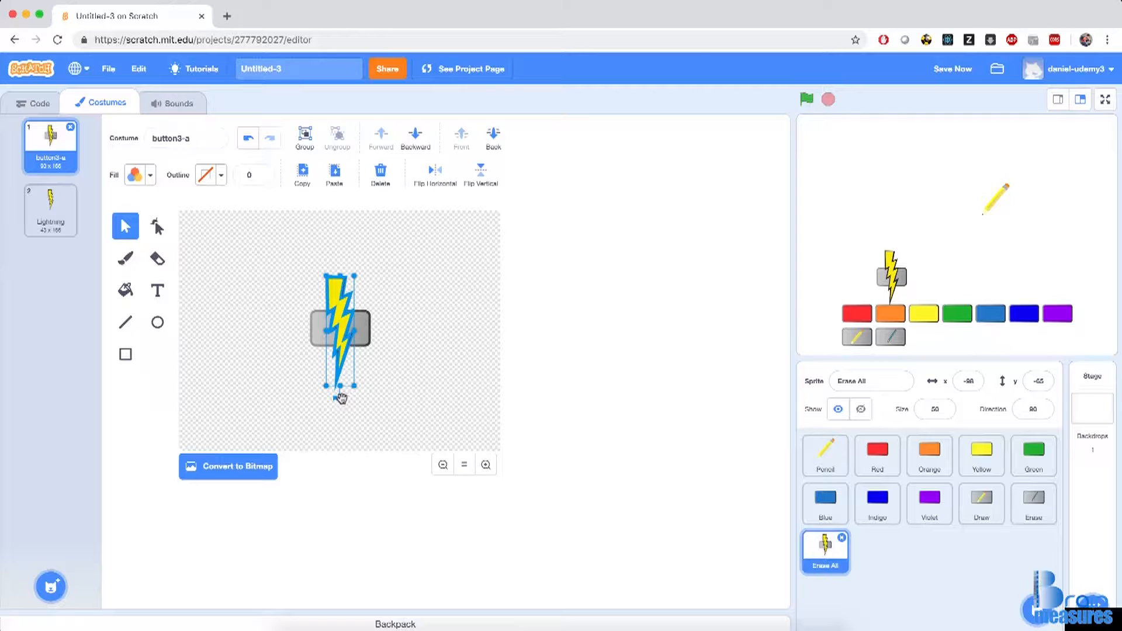
left_click_drag(339, 399, 313, 406)
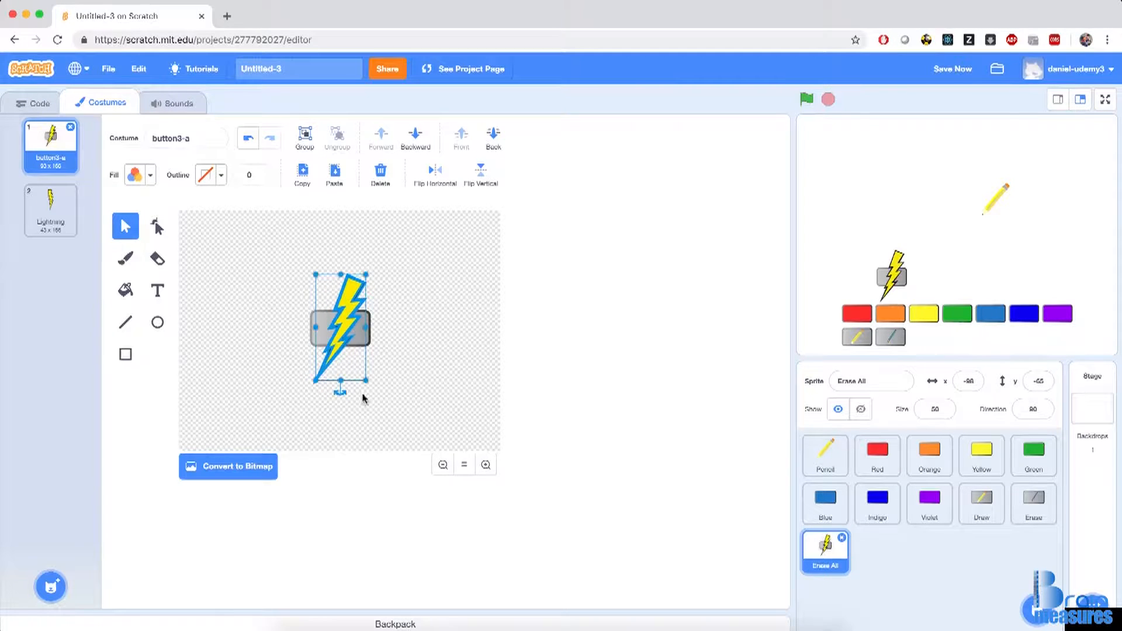
Scale the lightning bolt down to fit within the grey button and centre it there.
left_click_drag(365, 381, 339, 321)
left_click(486, 465)
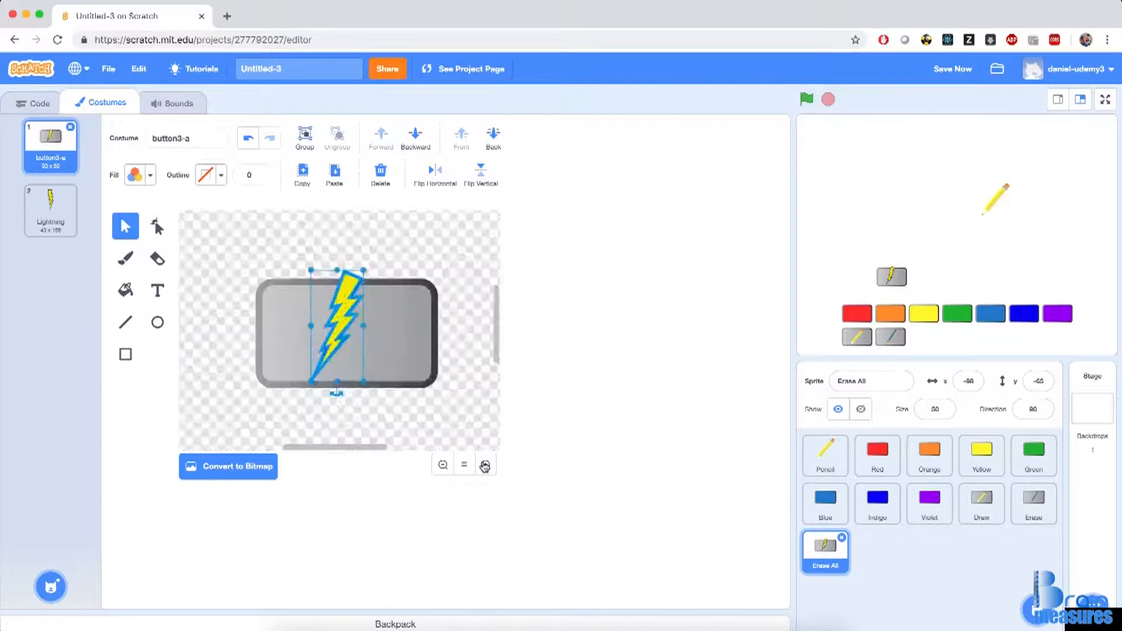
left_click(485, 465)
left_click_drag(303, 252, 316, 282)
left_click_drag(356, 341, 353, 325)
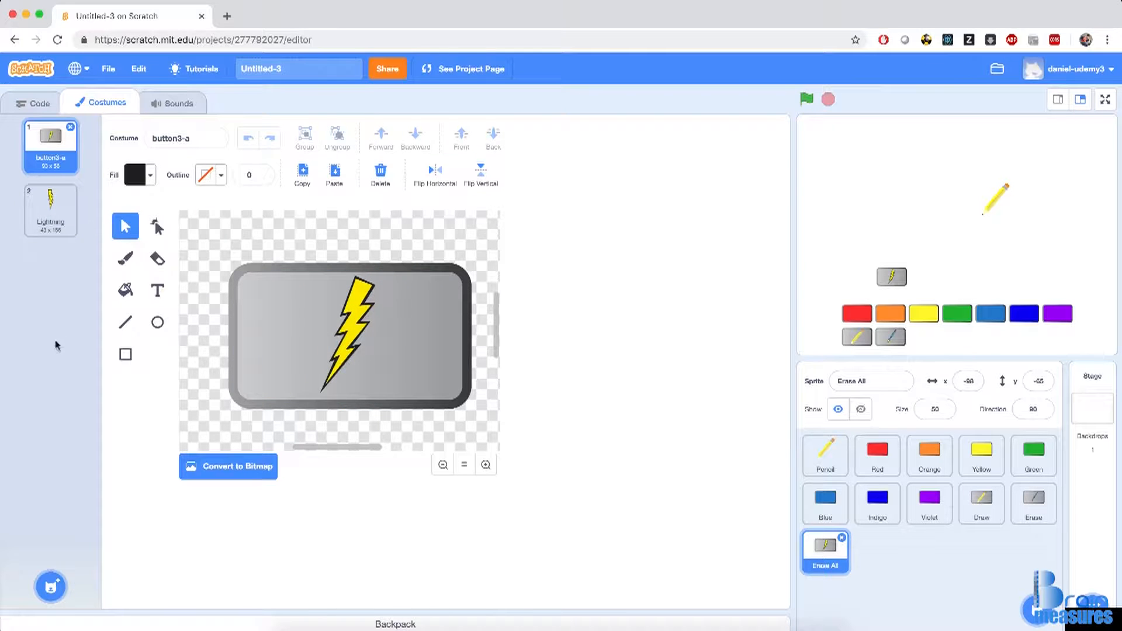
Delete the separate Lightning costume from the Erase All sprite and duplicate the sprite.
left_click(58, 217)
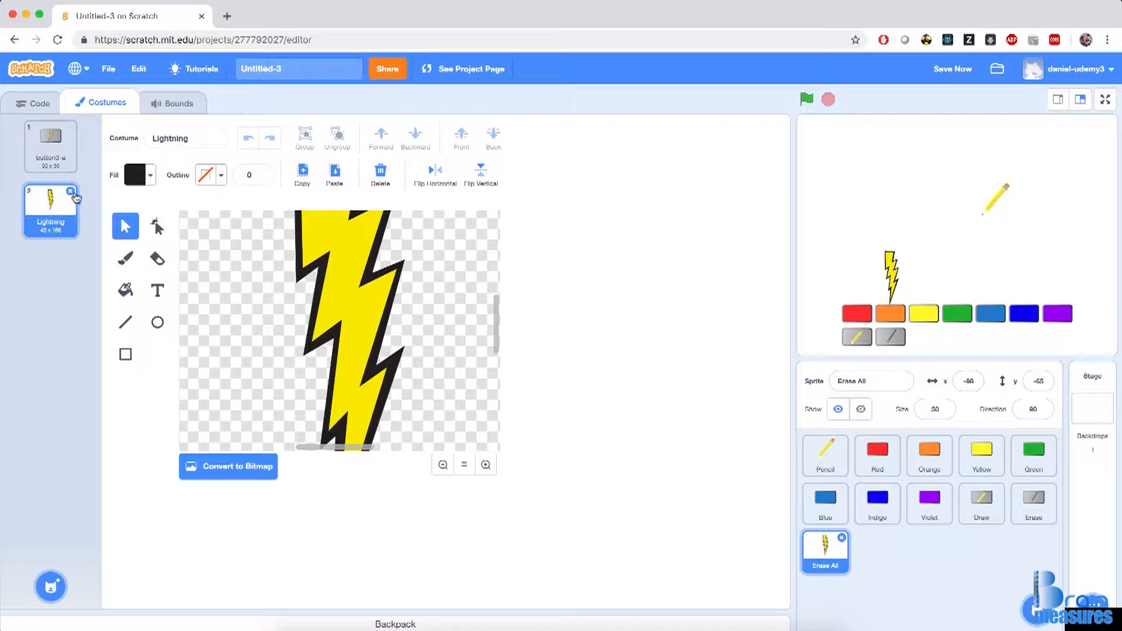
left_click(70, 191)
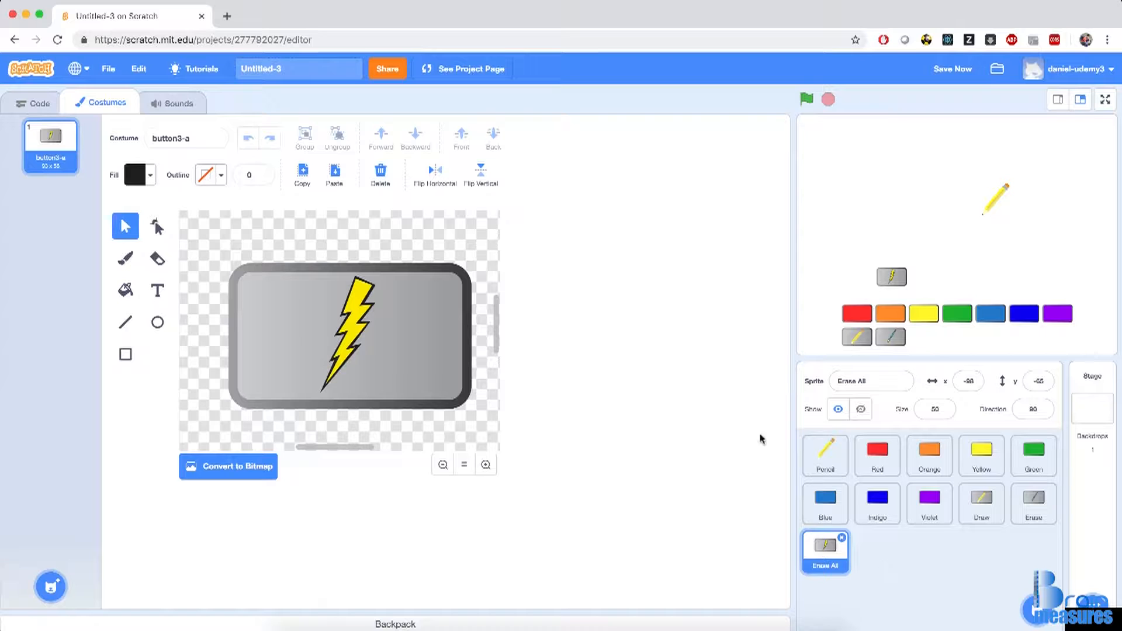
right_click(828, 560)
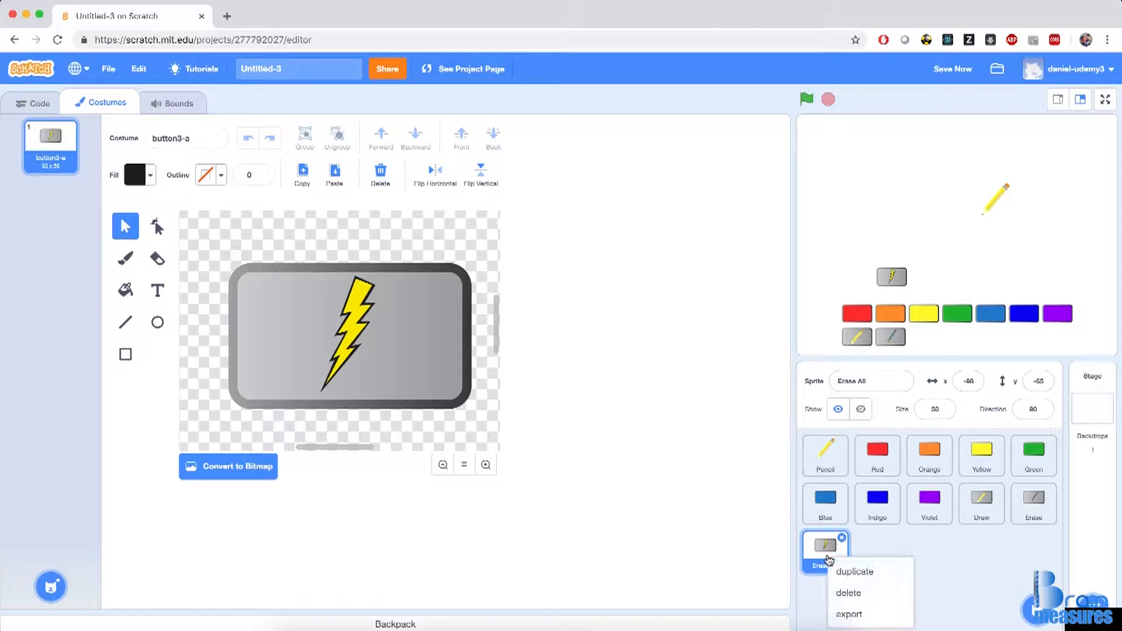
left_click(857, 570)
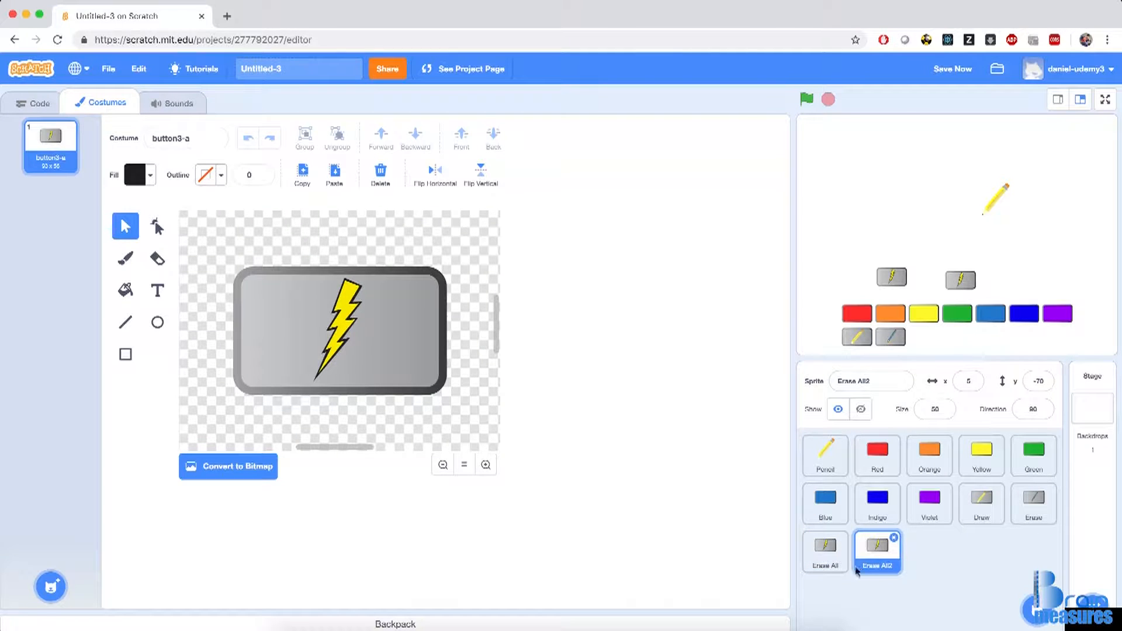
Delete the bolt's yellow fill and black outline from the duplicate's costume, keeping only the grey button.
left_click(344, 308)
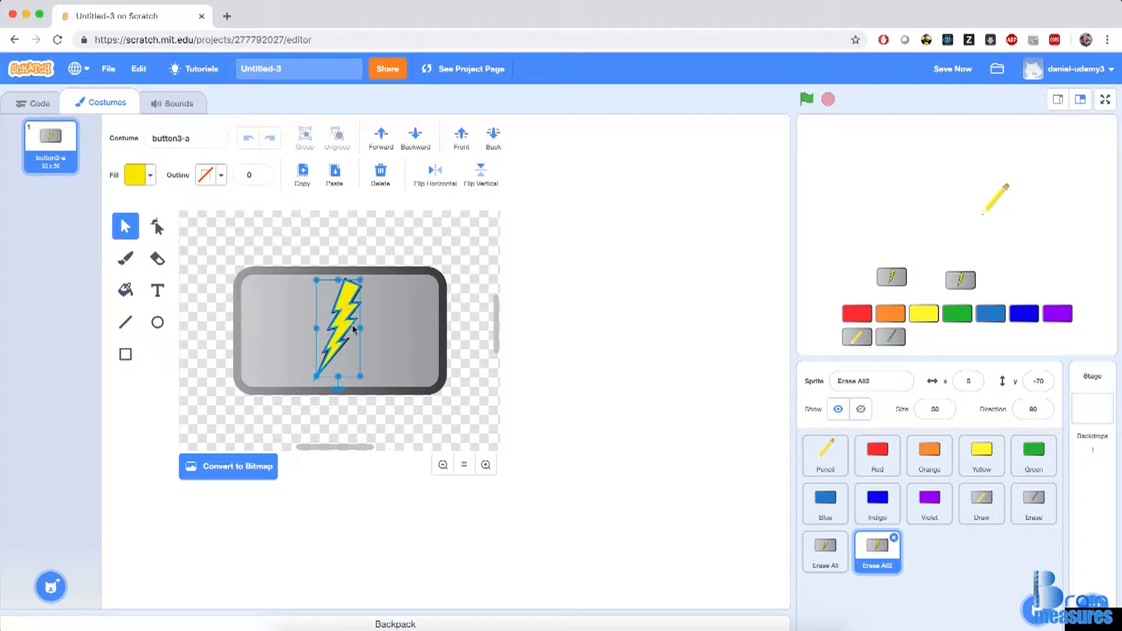
key("Delete")
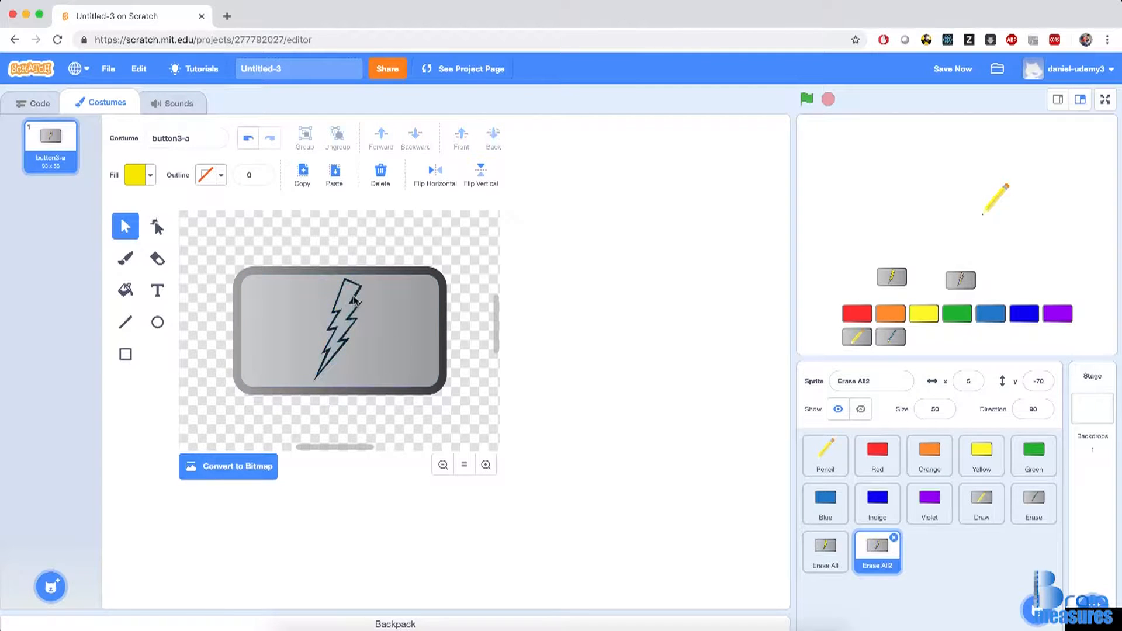
left_click(354, 300)
left_click(355, 299)
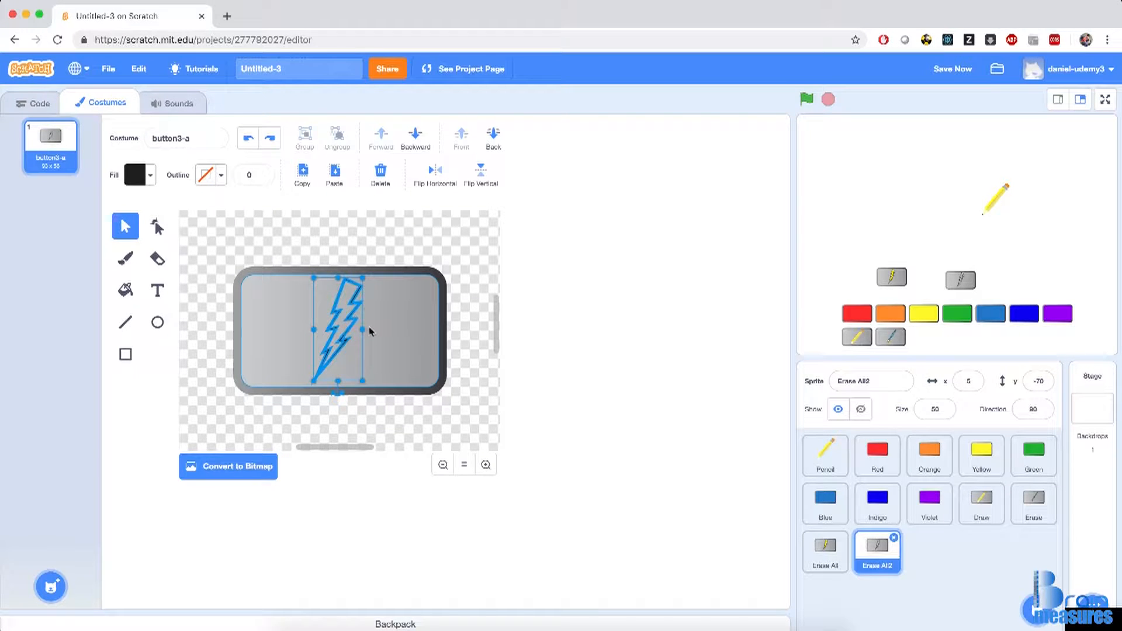
key("Delete")
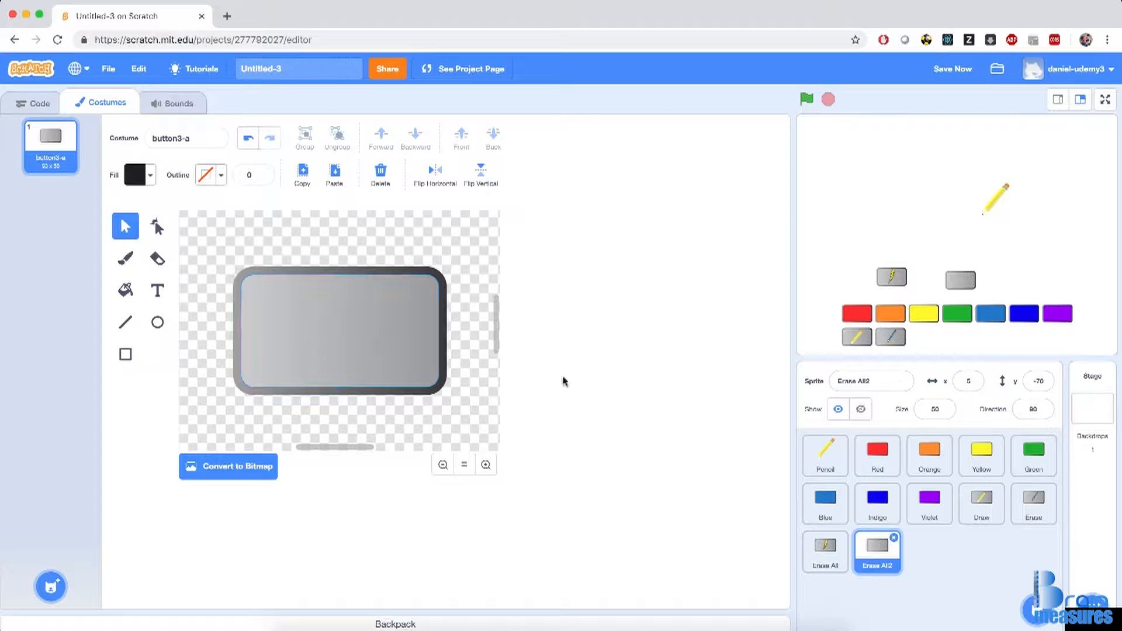
Rename the duplicated Erase All2 sprite as Grow.
left_click(882, 380)
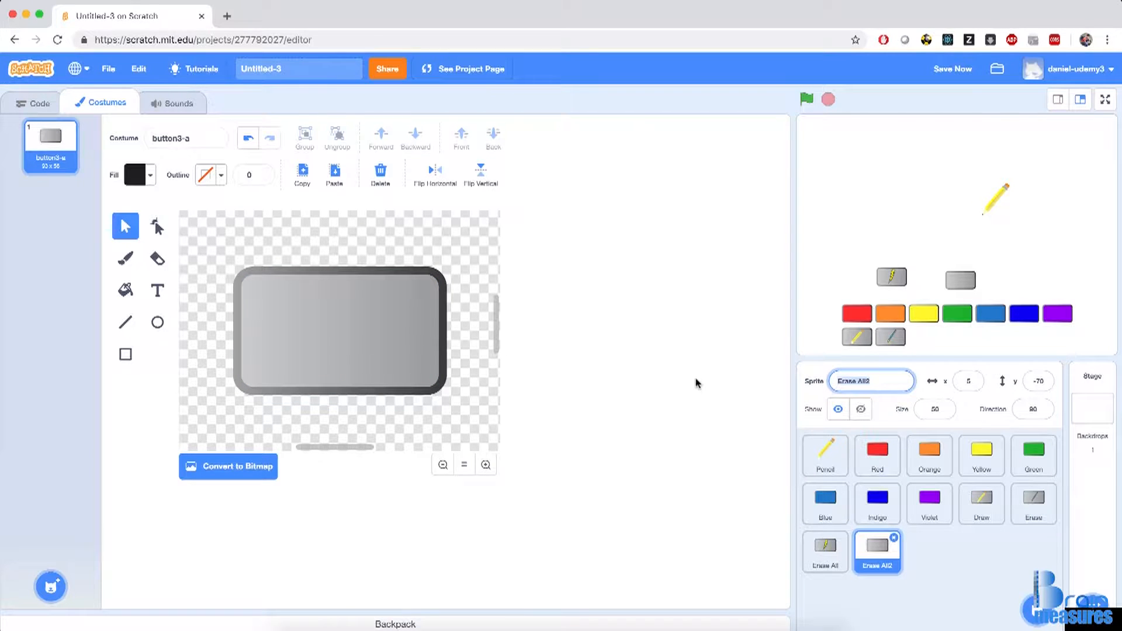
type("Grow")
key("Return")
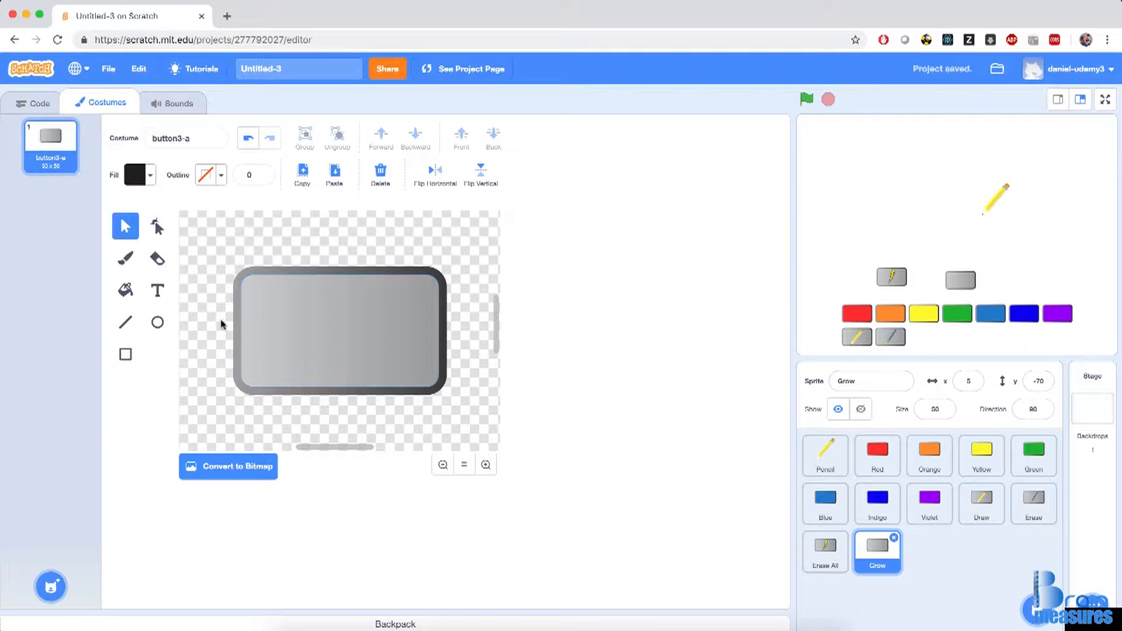
Set up the Line tool with a white outline (saturation 0, brightness 100) and a width of 10.
left_click(120, 326)
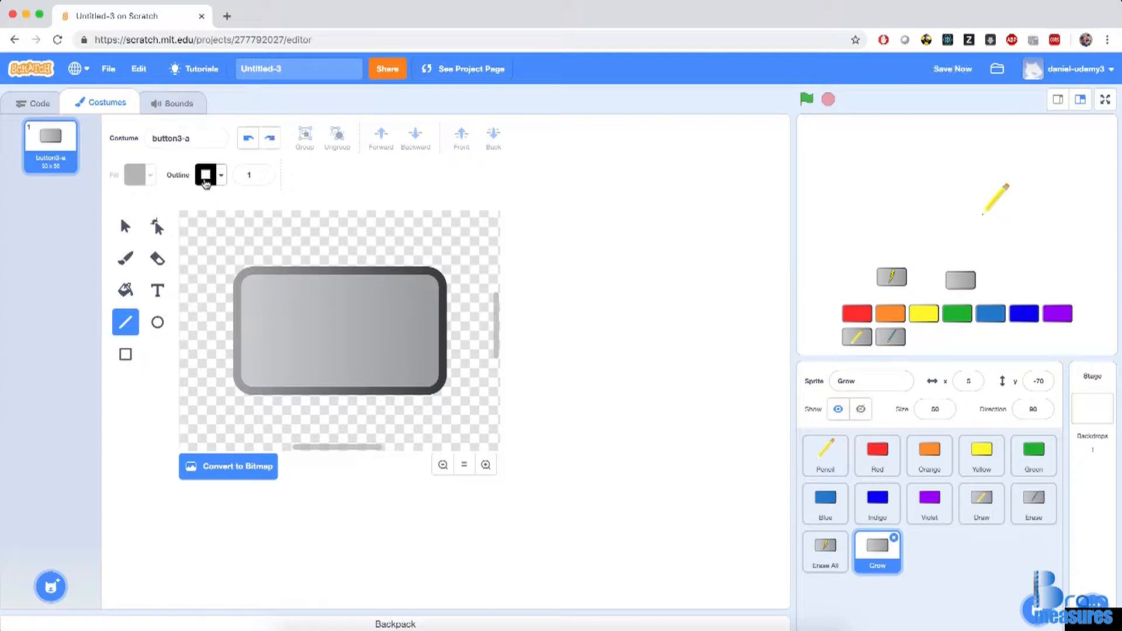
left_click(205, 181)
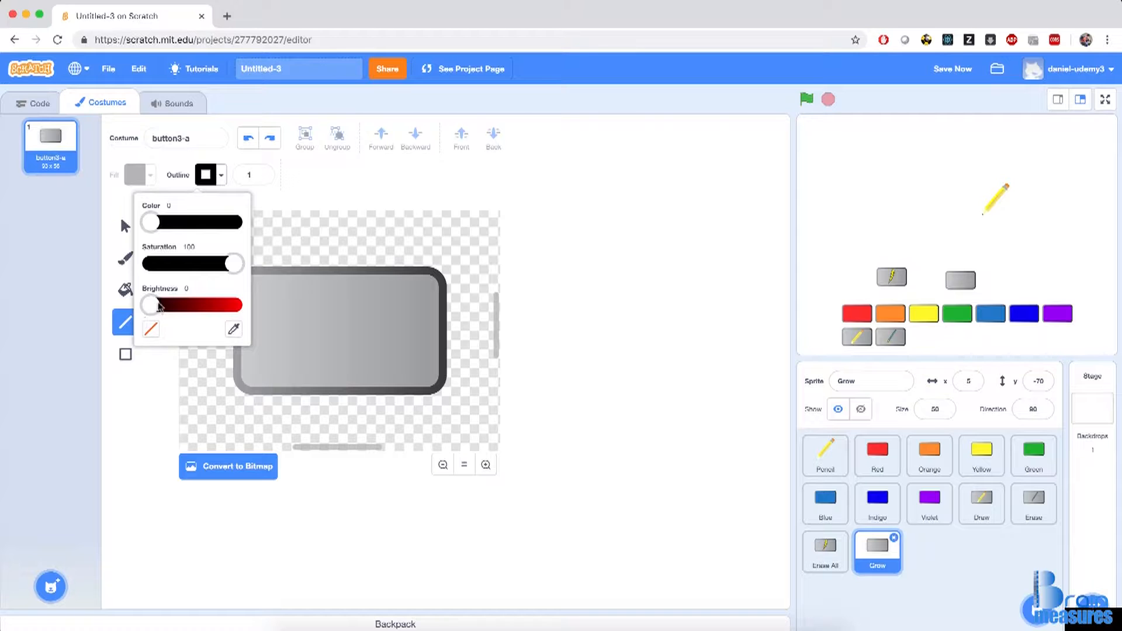
left_click_drag(149, 305, 276, 320)
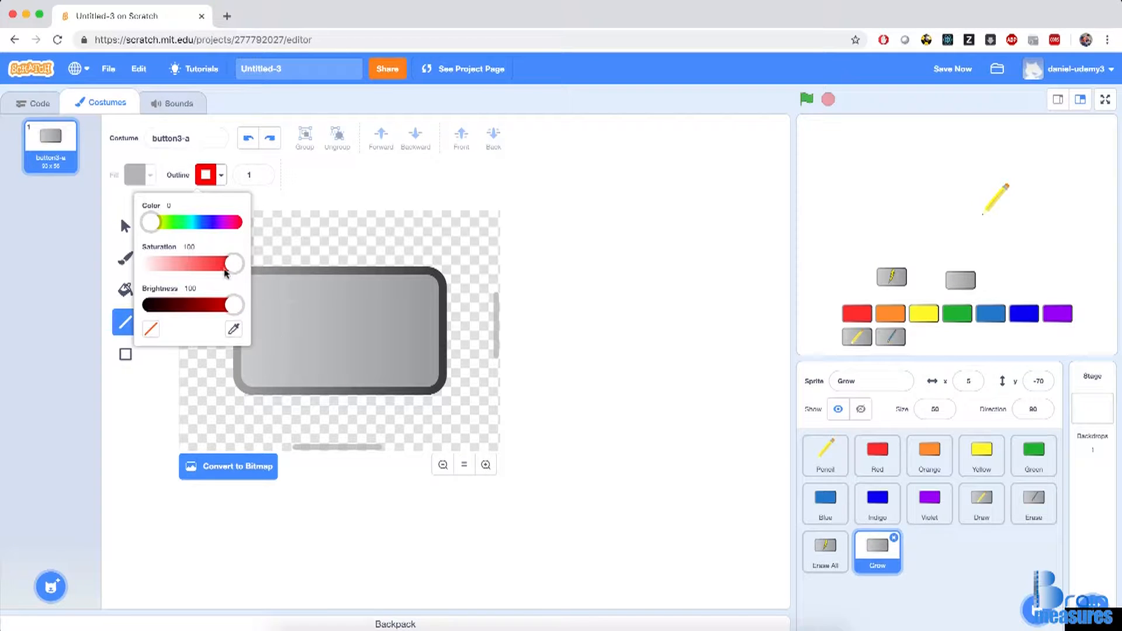
left_click_drag(233, 264, 139, 266)
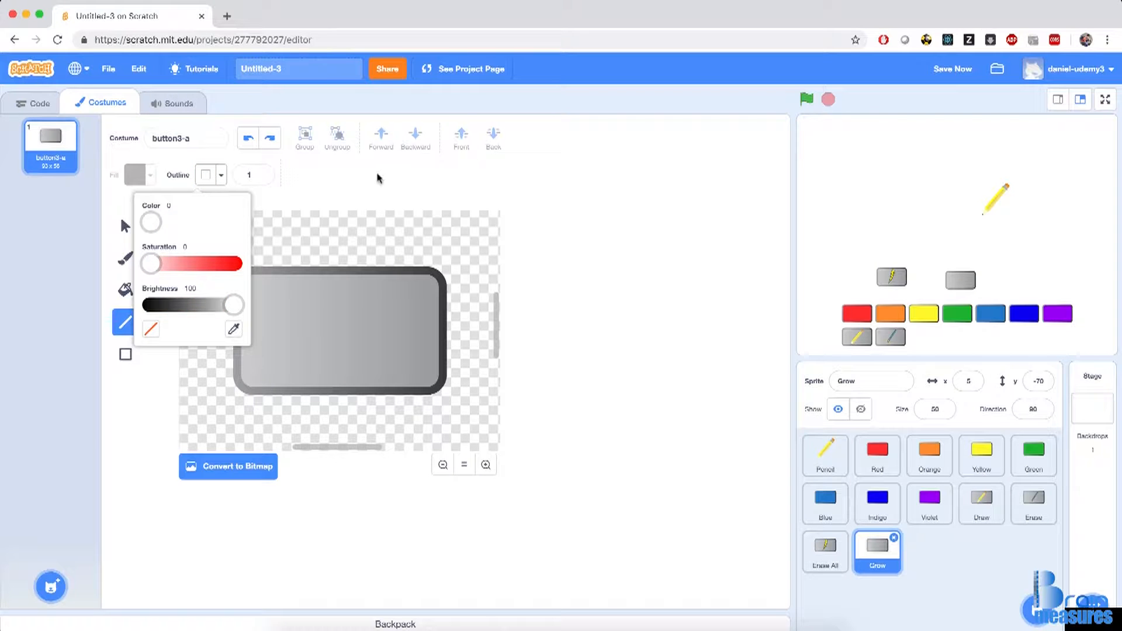
left_click(391, 179)
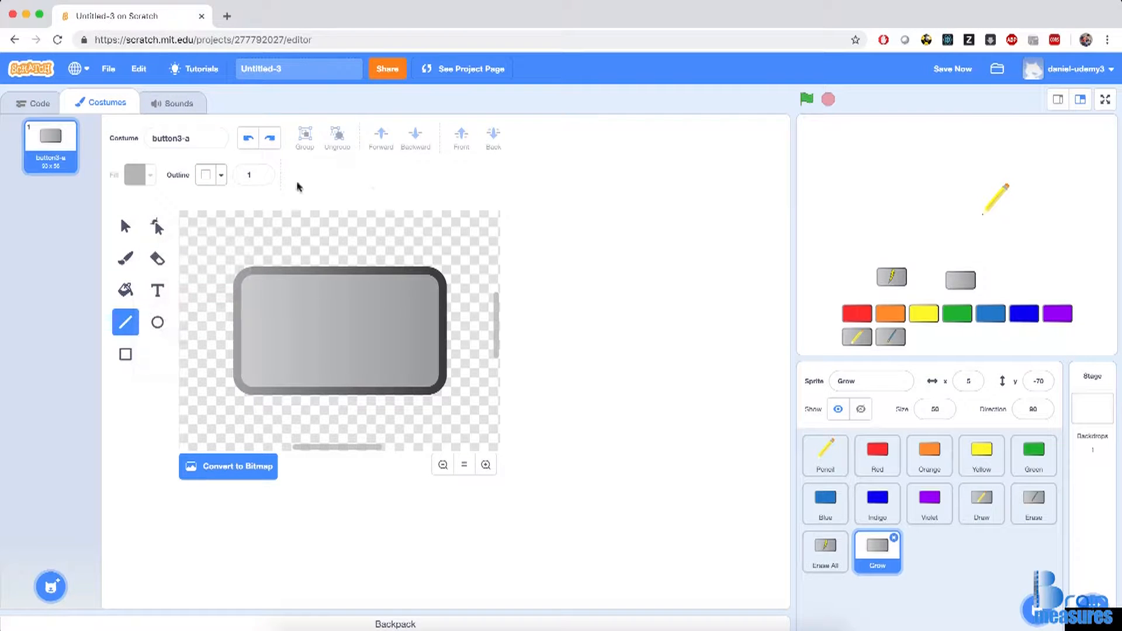
left_click(251, 177)
type("0")
left_click(419, 184)
Draw a white plus sign in the middle of the grey button from one vertical and one horizontal line.
left_click_drag(338, 302, 414, 361)
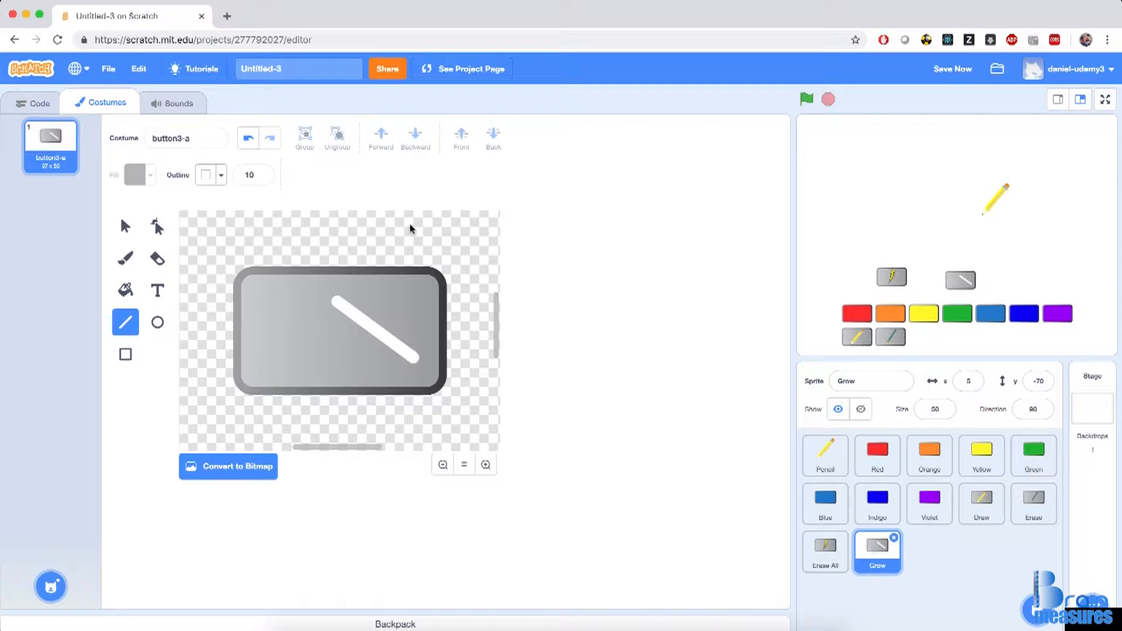
key("ctrl+z")
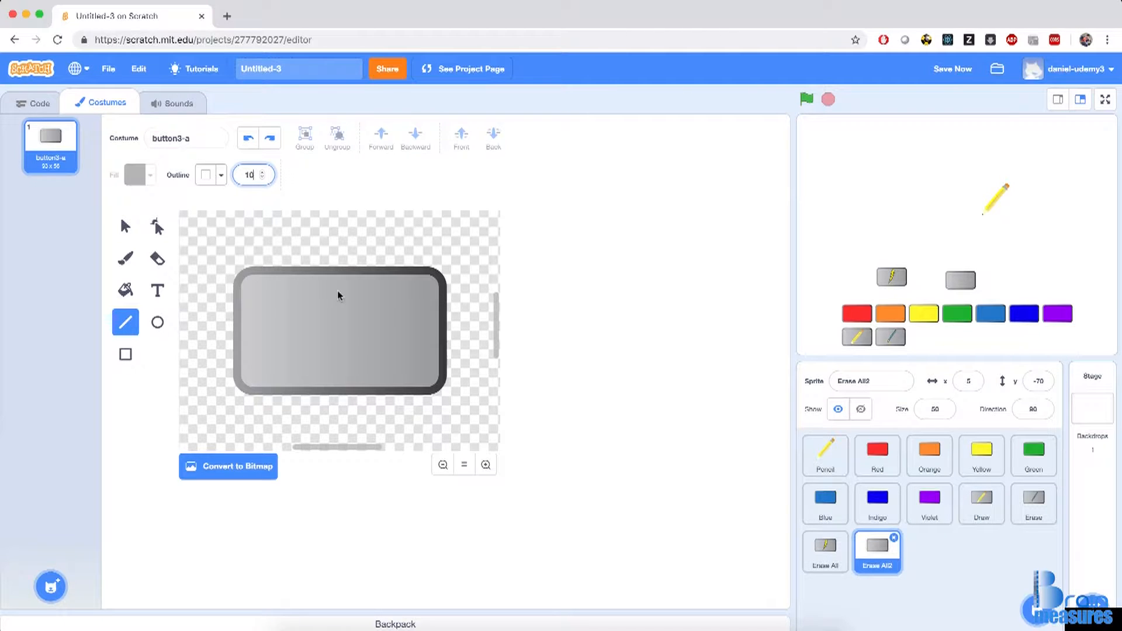
left_click_drag(338, 290, 333, 369)
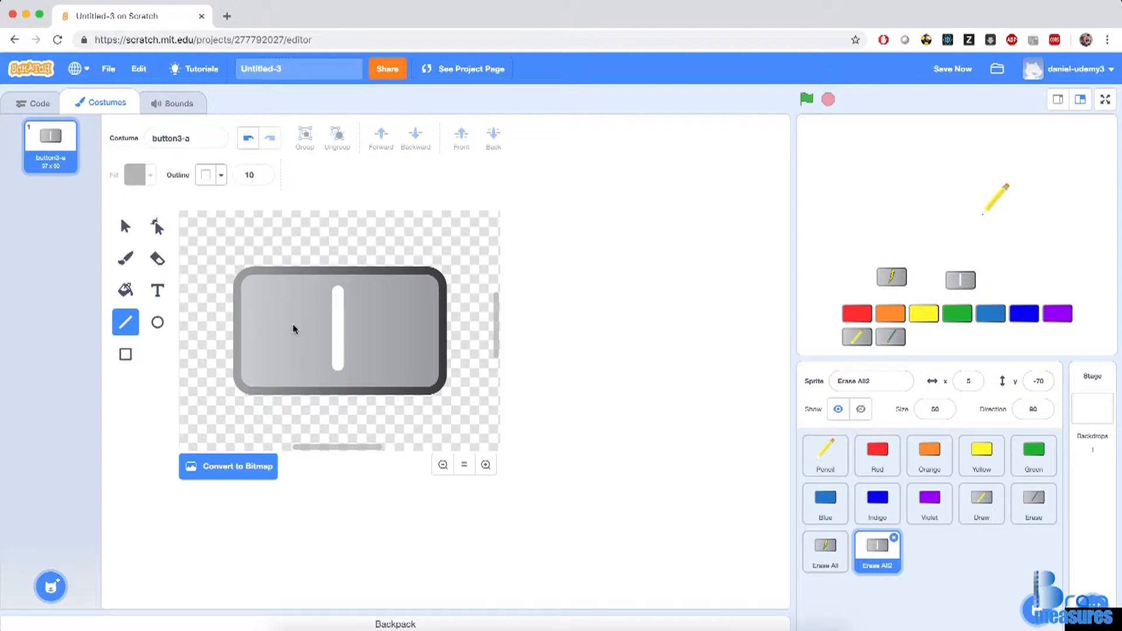
left_click_drag(292, 326, 387, 325)
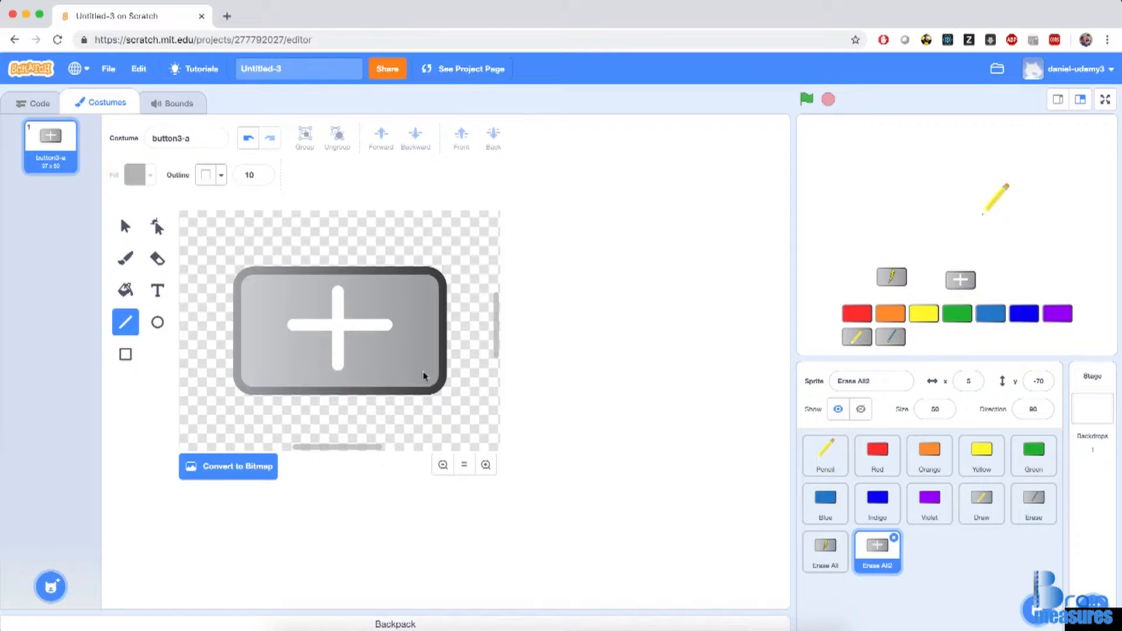
Name the sprite with the plus sign Grow.
left_click(882, 377)
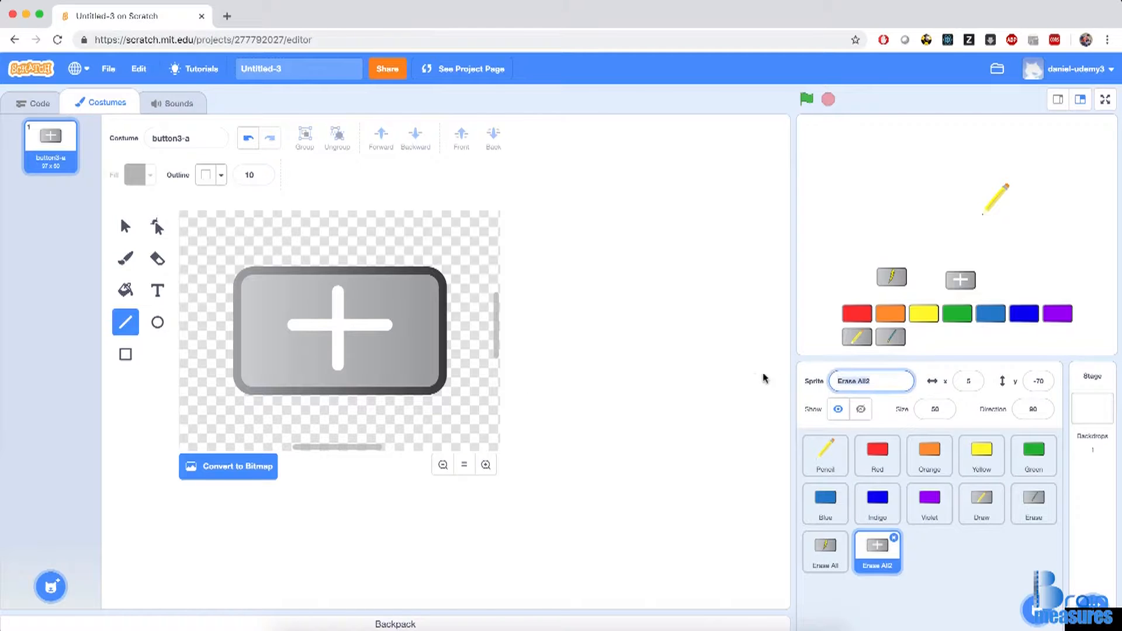
type("Grow")
key("Return")
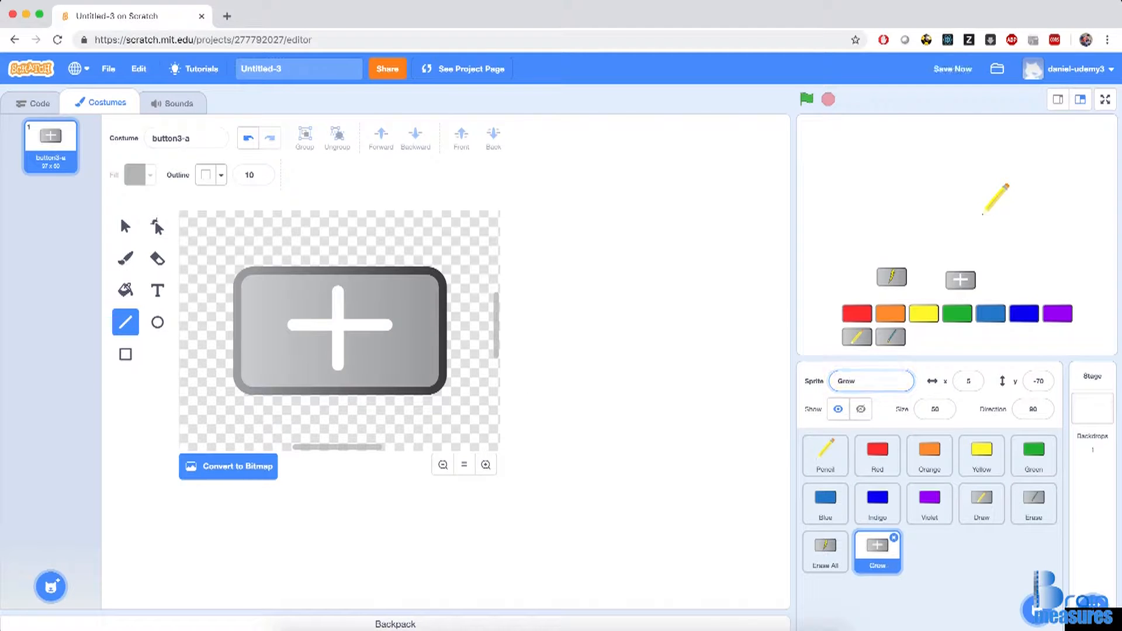
Duplicate the Grow sprite and rename the copy as Shrink.
right_click(876, 553)
left_click(894, 564)
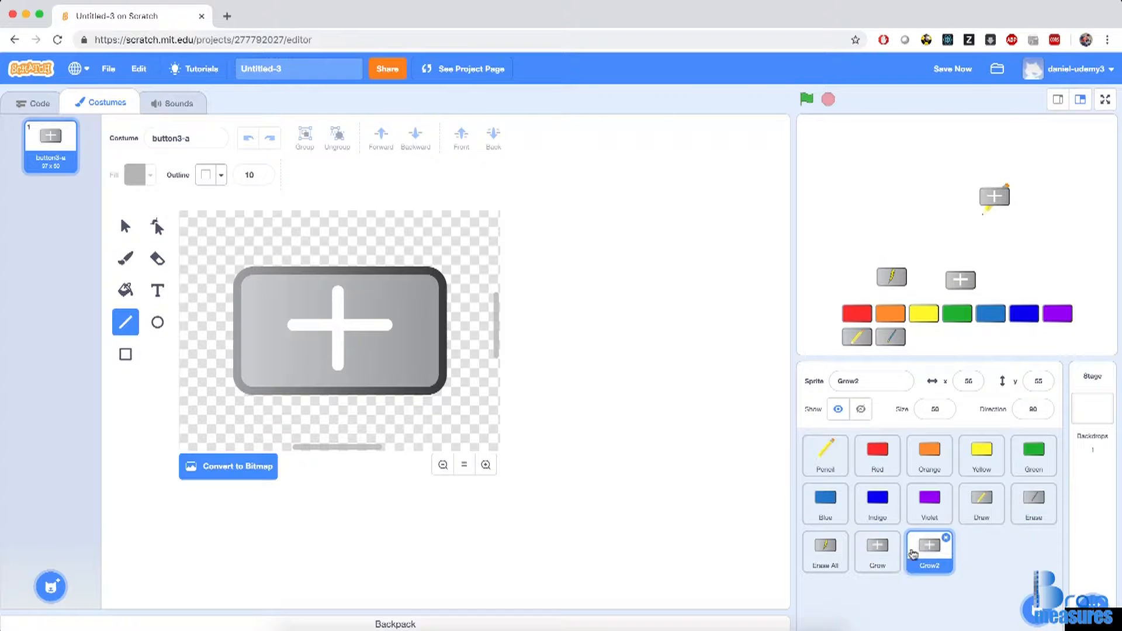
left_click(844, 380)
type("Sh")
key("Return")
Delete the vertical line of the plus sign in the Shrink costume, leaving a minus sign.
left_click(127, 228)
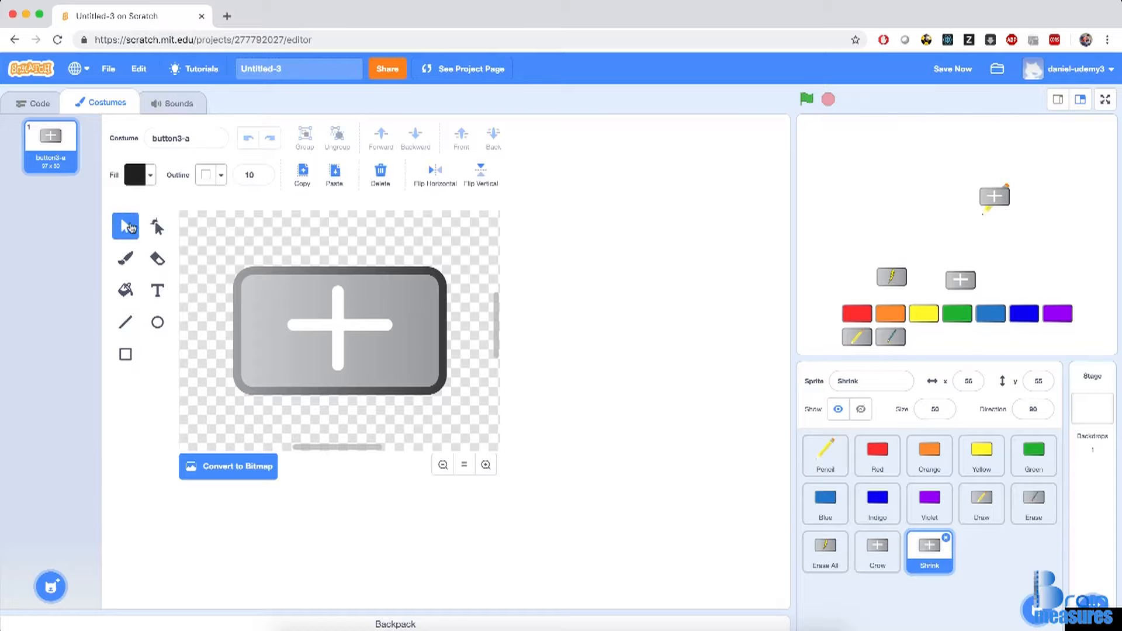
left_click(338, 354)
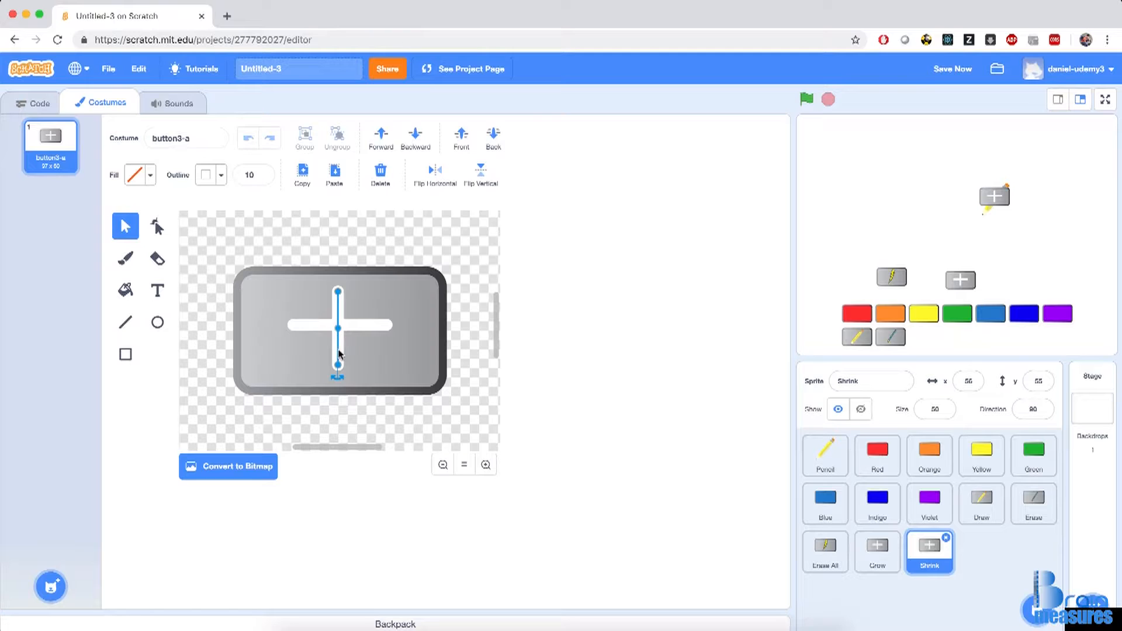
key("Delete")
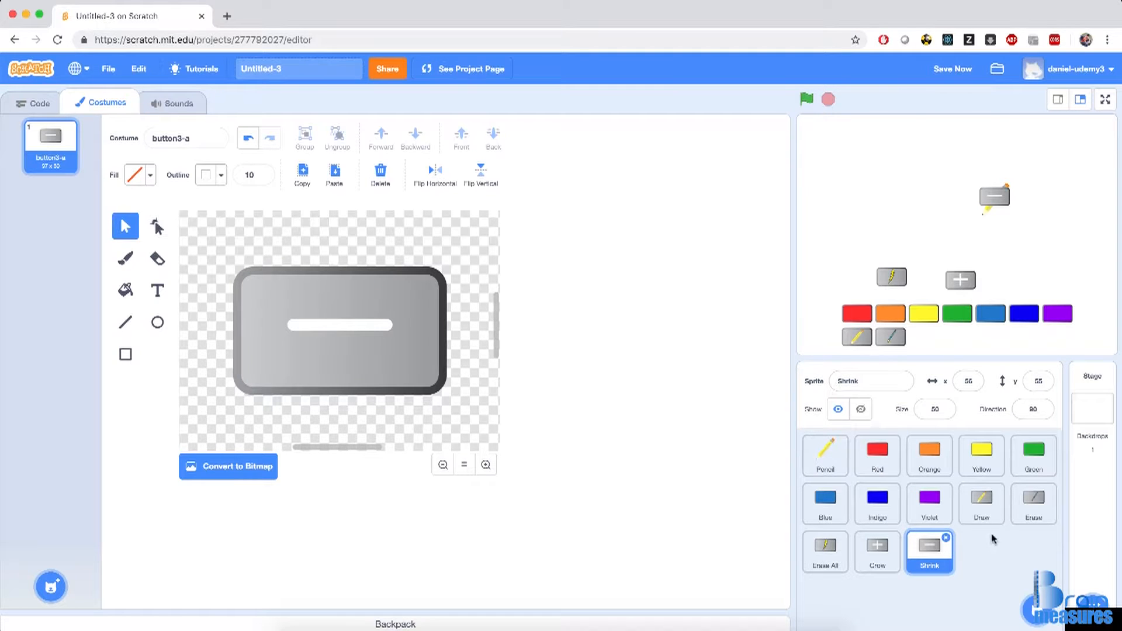
Position the Grow sprite at x -50, y -155 in the row of grey tool buttons.
left_click(877, 545)
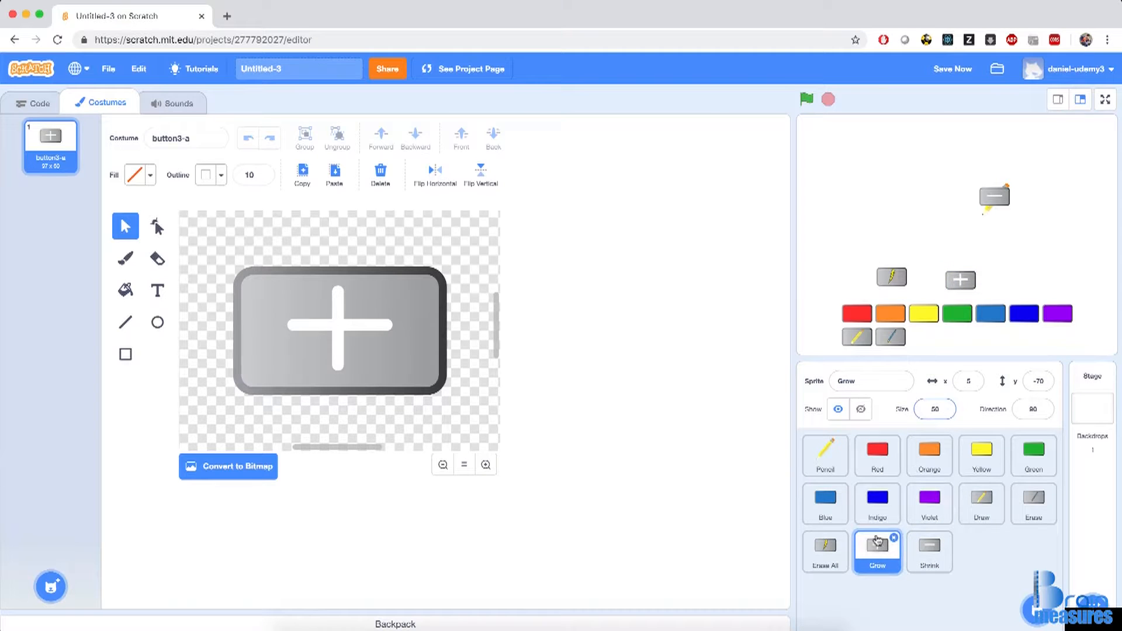
left_click(974, 381)
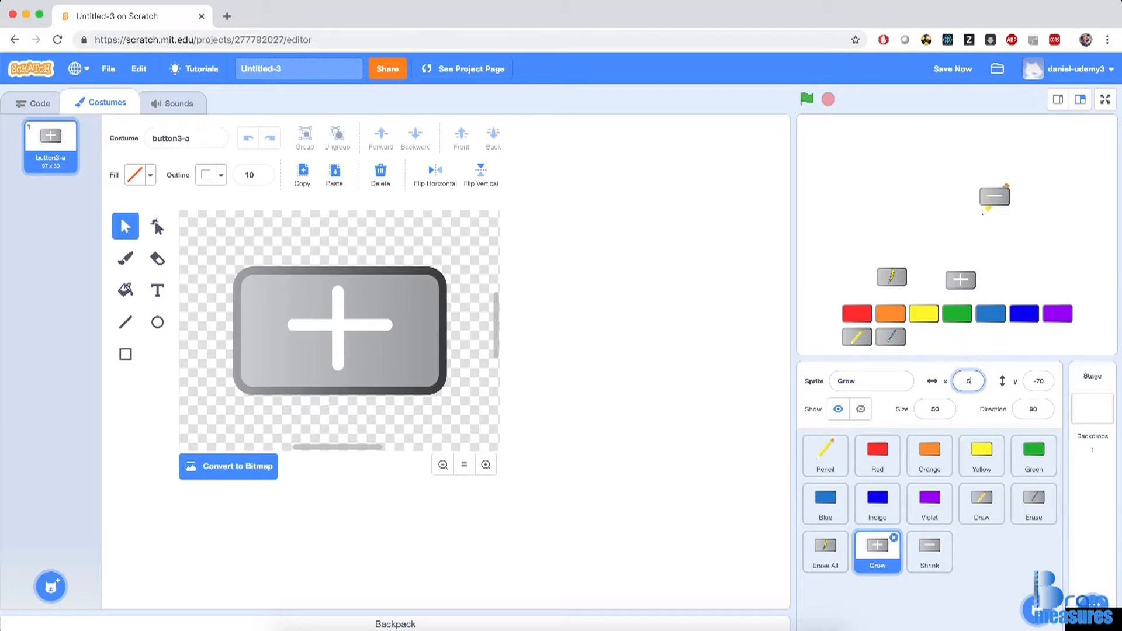
type("-50")
key("Return")
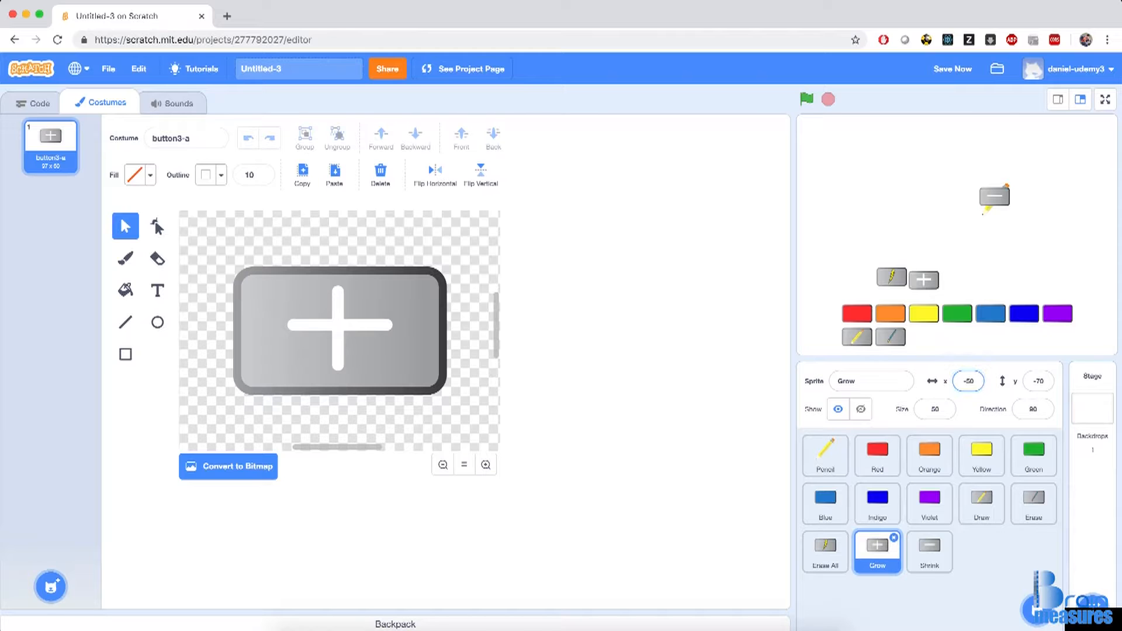
left_click(1040, 382)
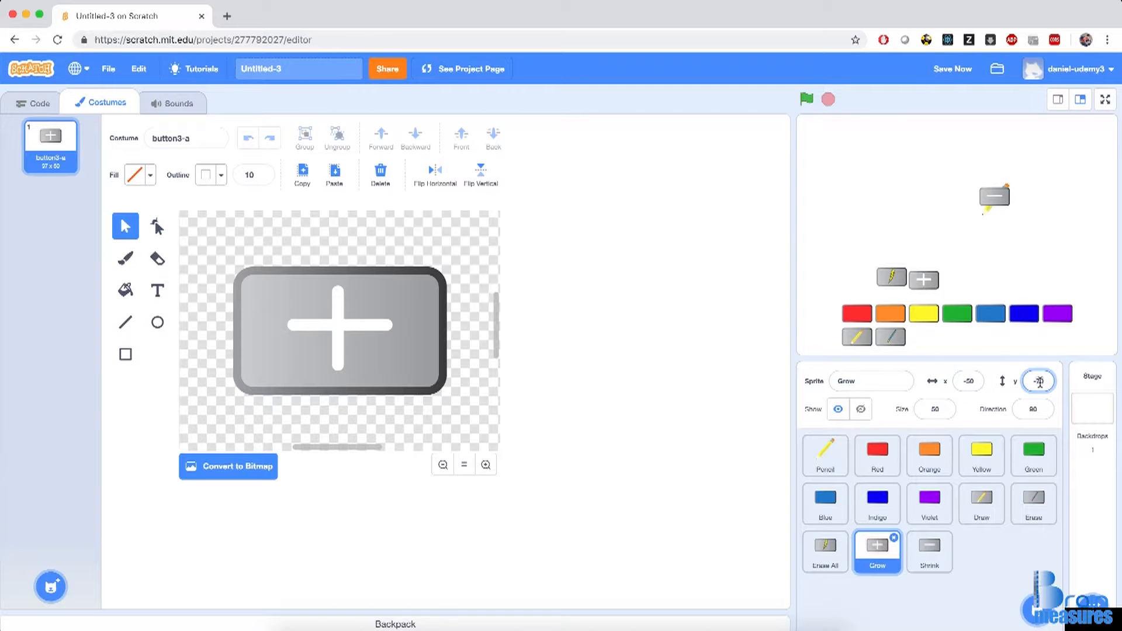
type("-155")
key("Return")
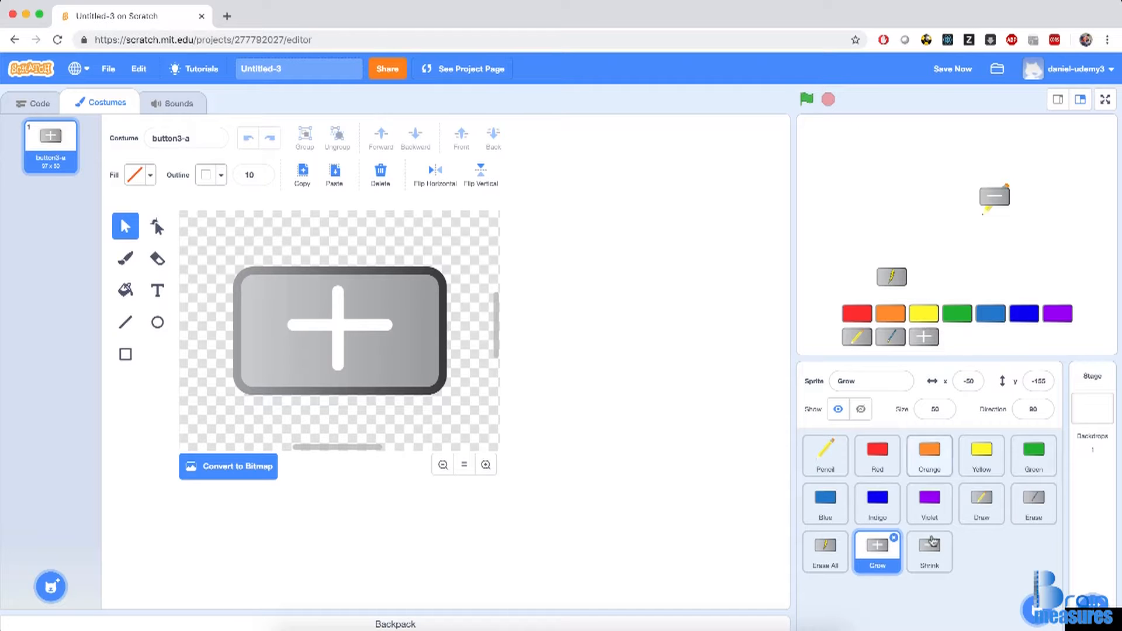
Position the Shrink sprite at x 0, y -155, beside the Grow button.
left_click(933, 560)
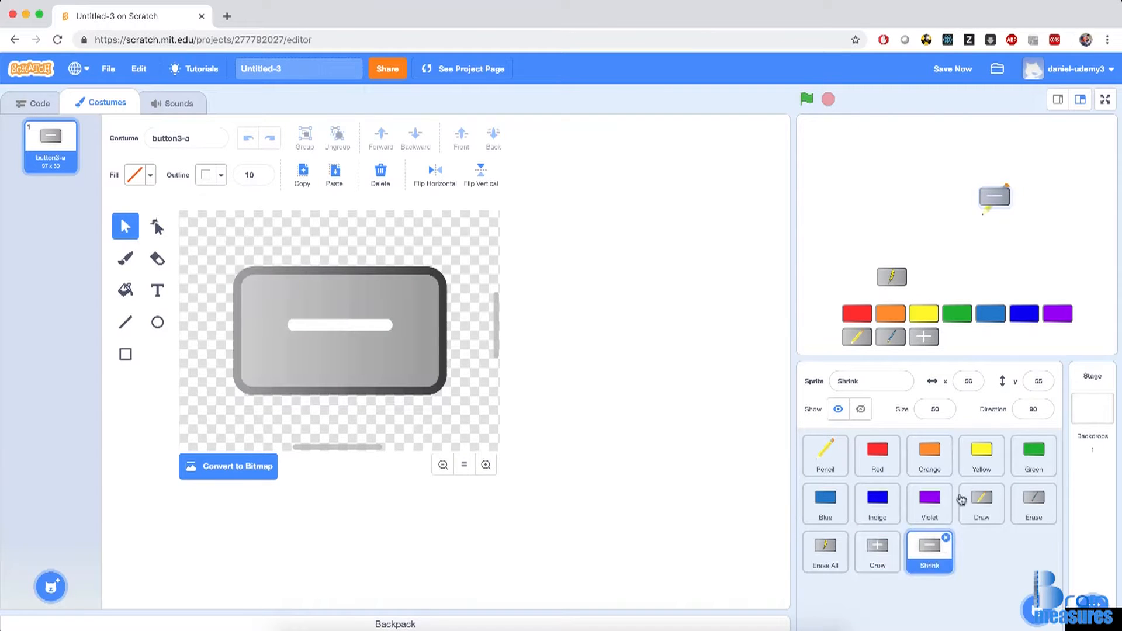
left_click(969, 381)
type("0")
key("Tab")
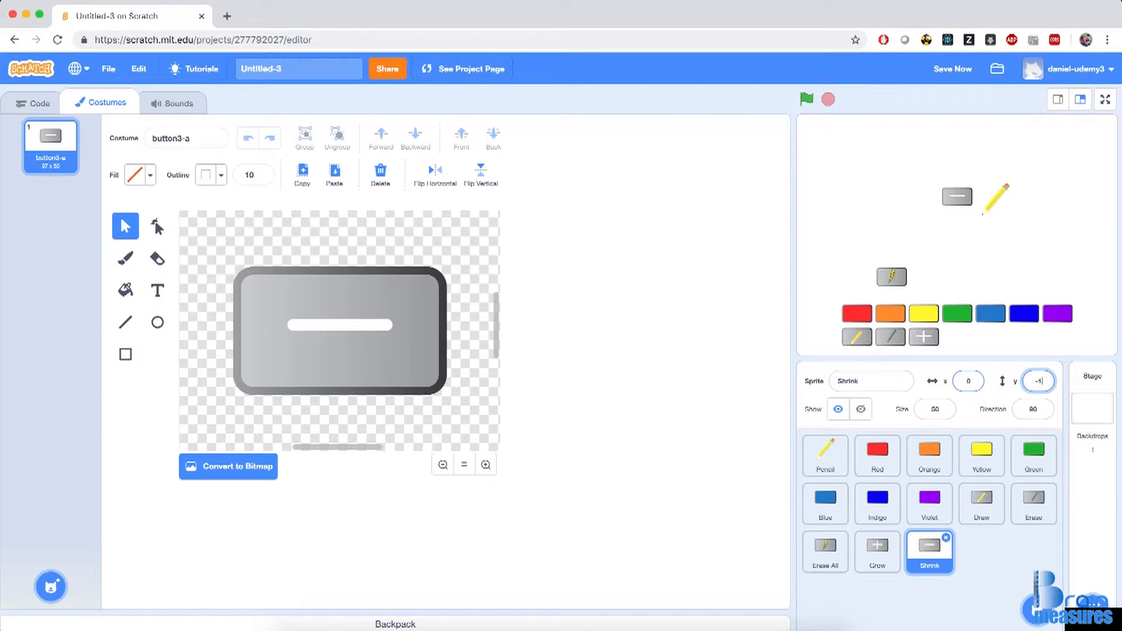
type("-155")
key("Return")
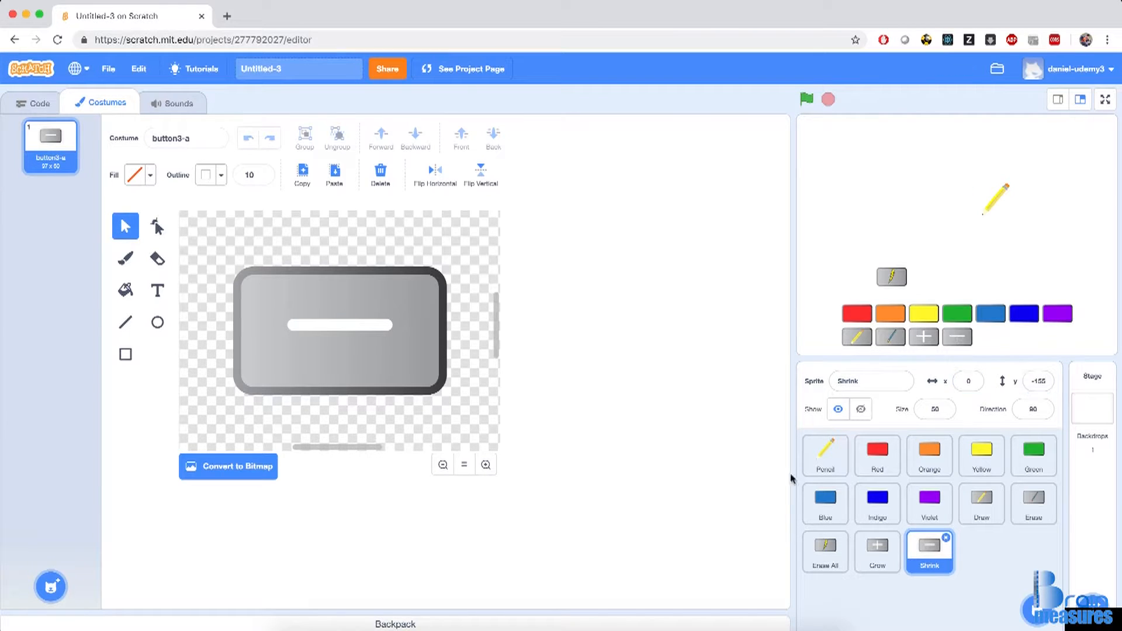
Position the Erase All sprite at x 50, y -155, beside the Shrink button.
left_click(829, 554)
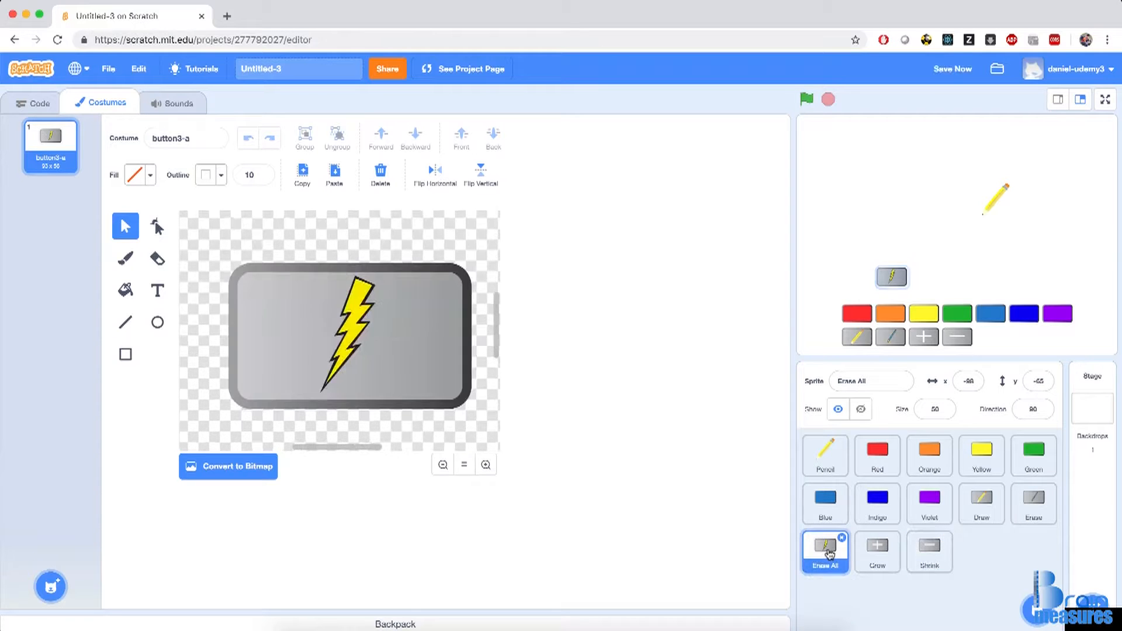
left_click(976, 383)
key("BackSpace")
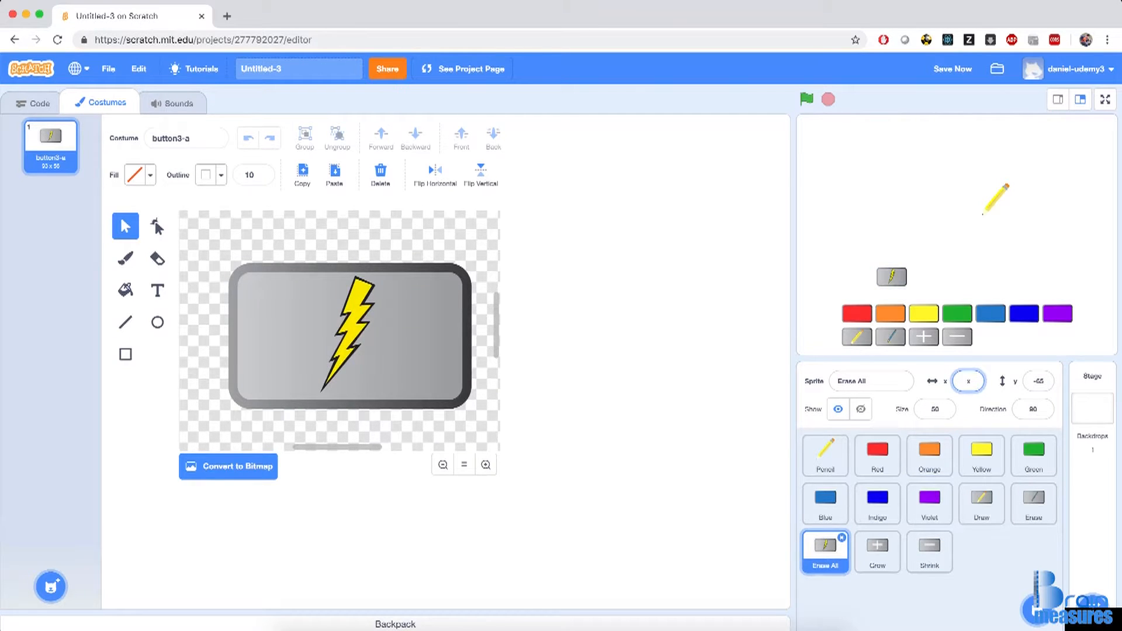
type("50")
key("Return")
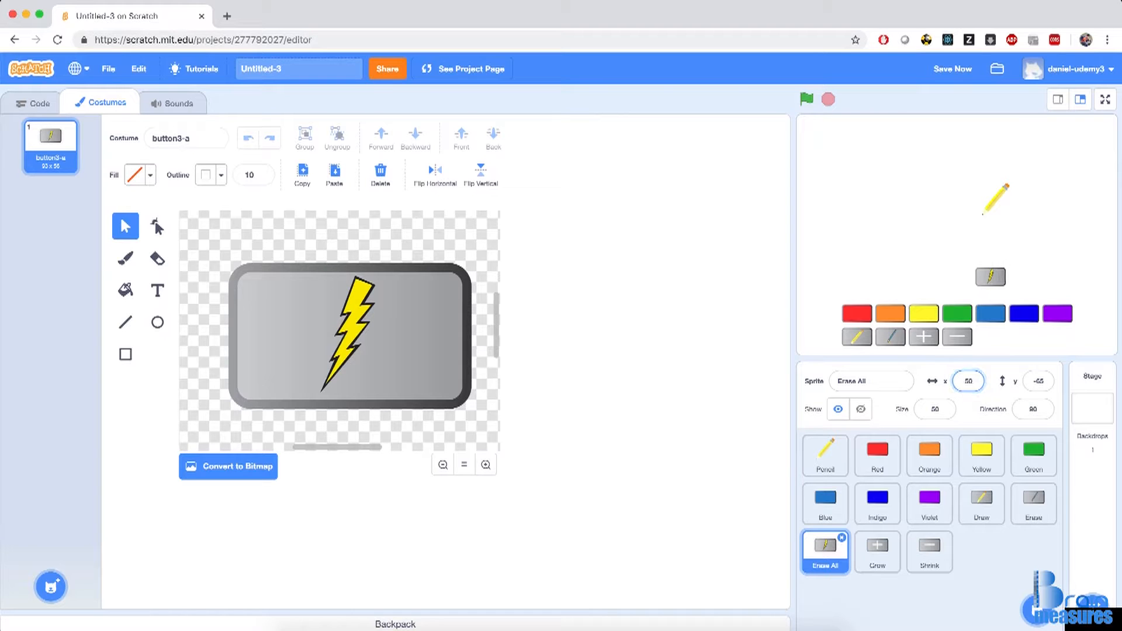
left_click(1042, 383)
left_click(1044, 382)
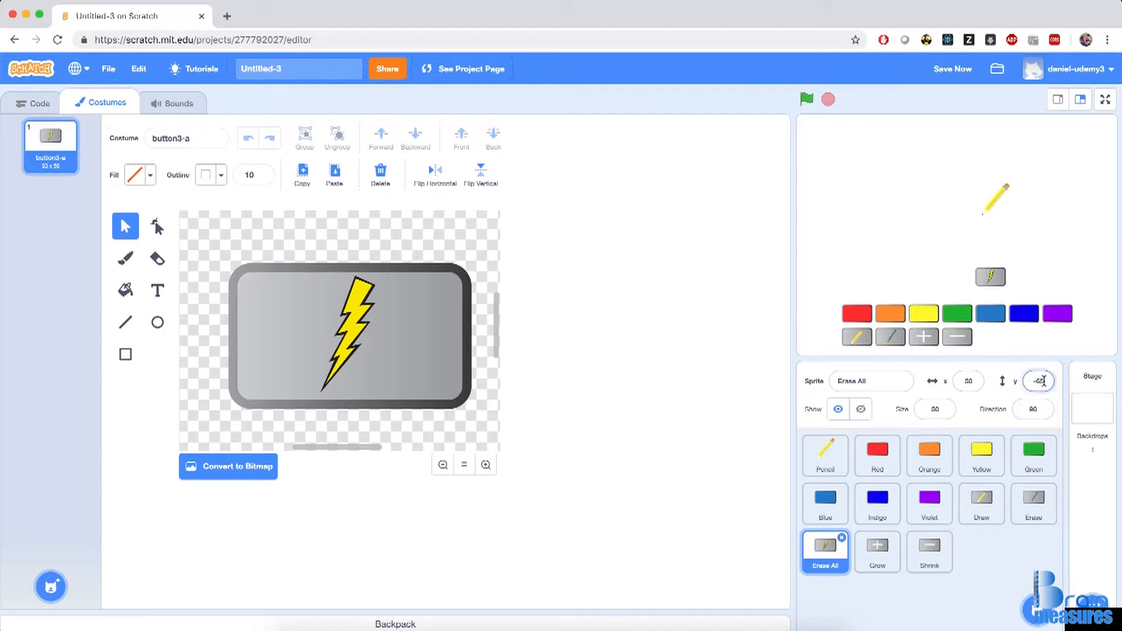
key("BackSpace")
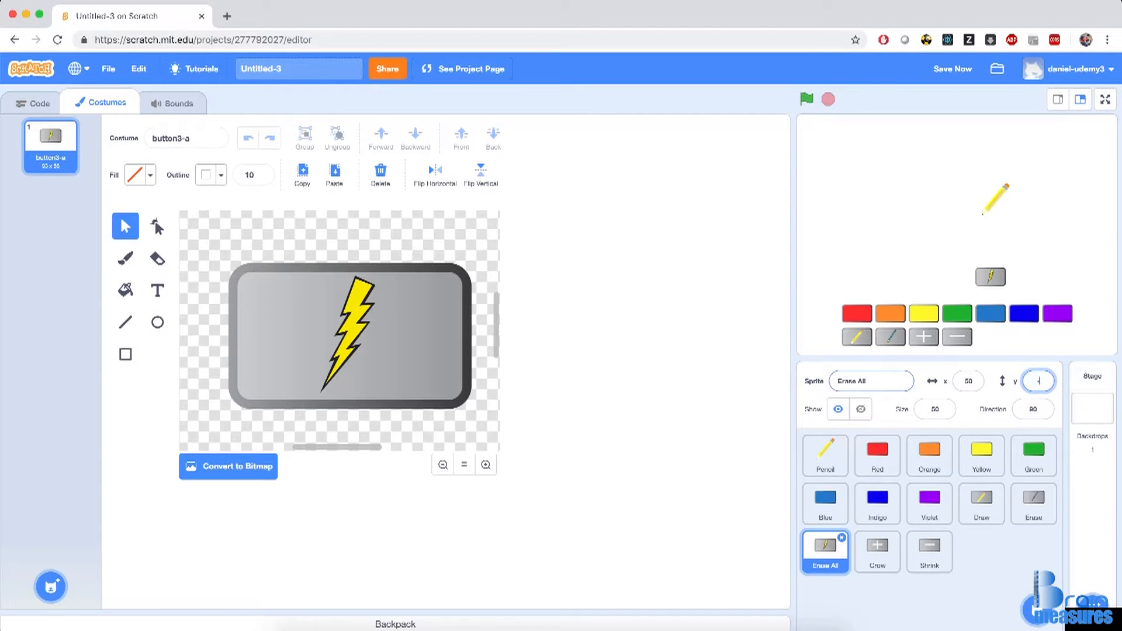
key("Return")
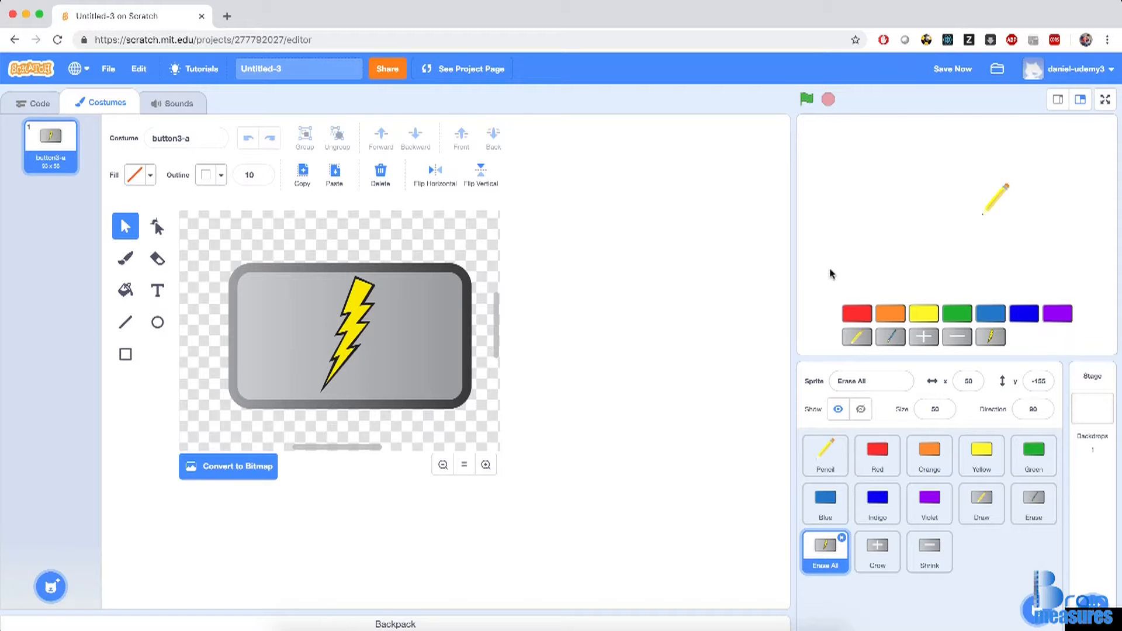
Draw a full-width rectangle across the lower quarter of the stage backdrop, covering the area behind the buttons.
left_click(1095, 418)
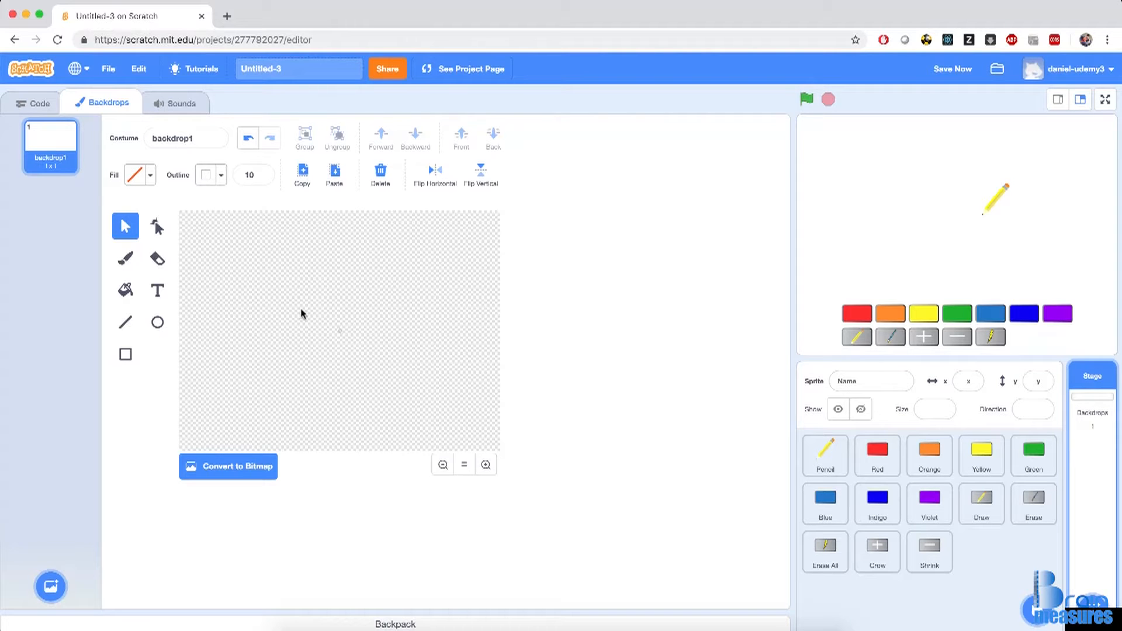
left_click(122, 358)
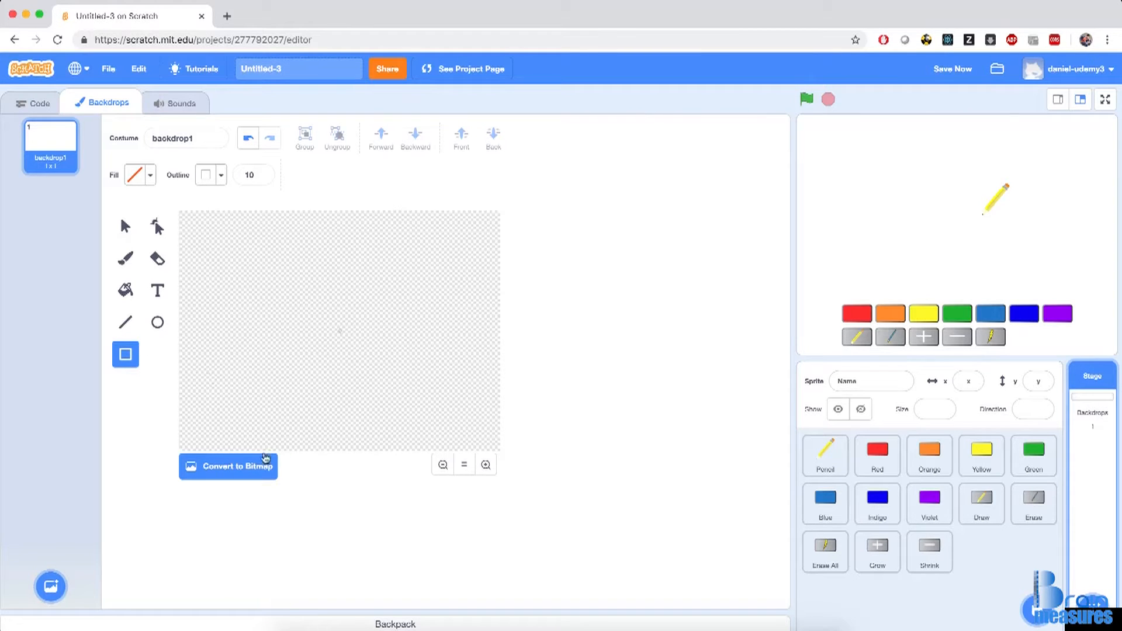
left_click_drag(179, 386, 626, 454)
left_click_drag(458, 384, 398, 391)
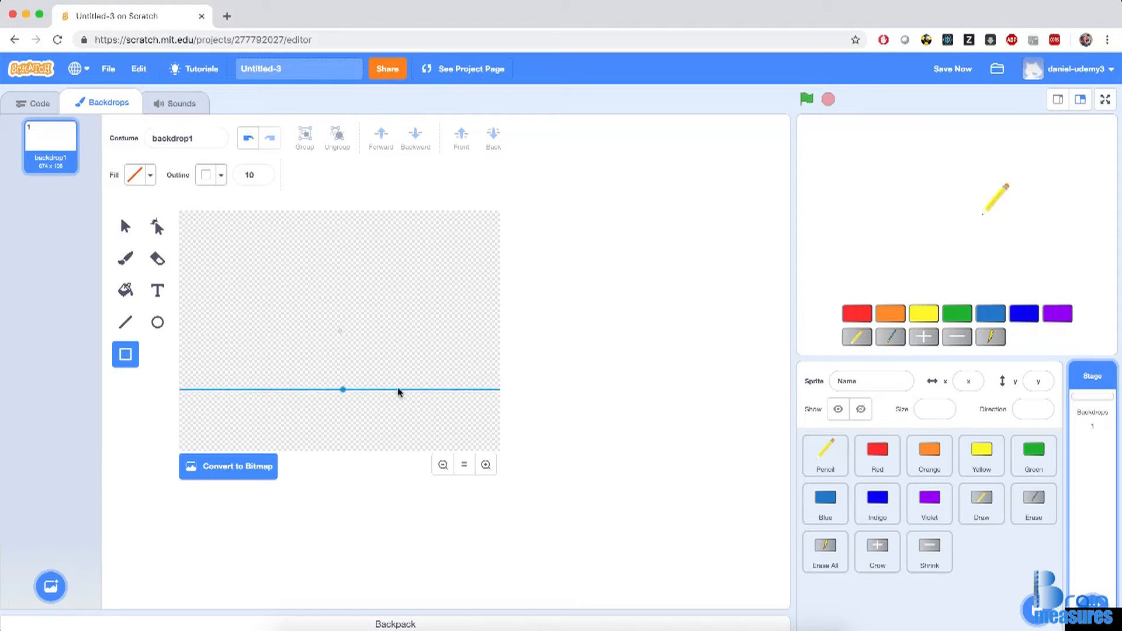
left_click(125, 227)
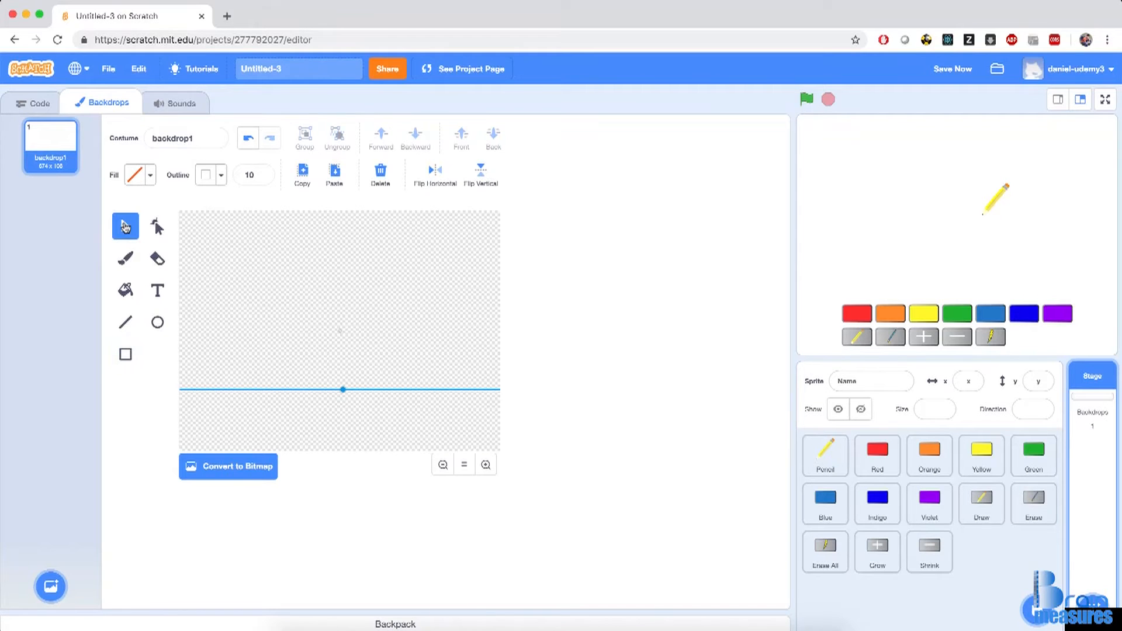
Fill the backdrop rectangle with a vertical gradient from transparent to light blue, using color 57, saturation 39 and brightness 94.
left_click(136, 177)
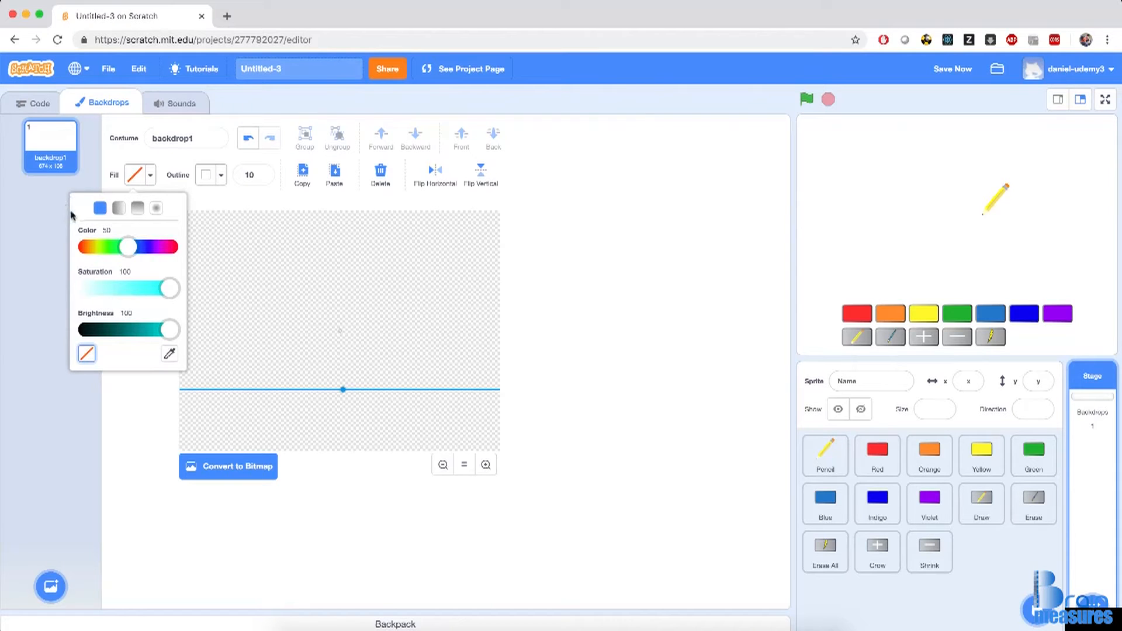
left_click(139, 212)
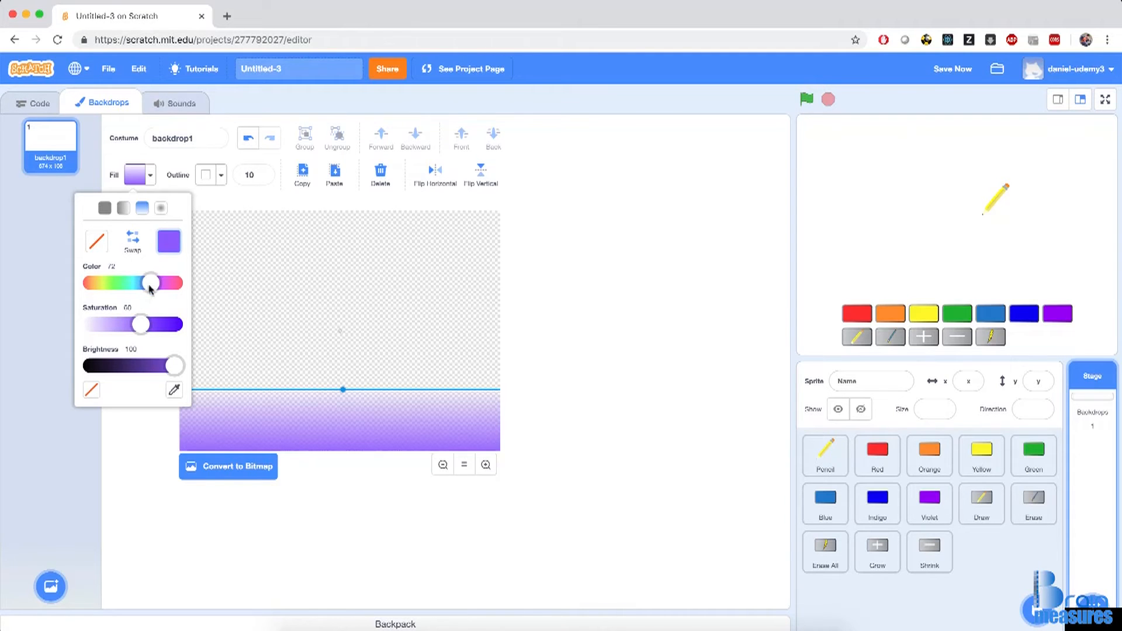
left_click_drag(150, 283, 123, 327)
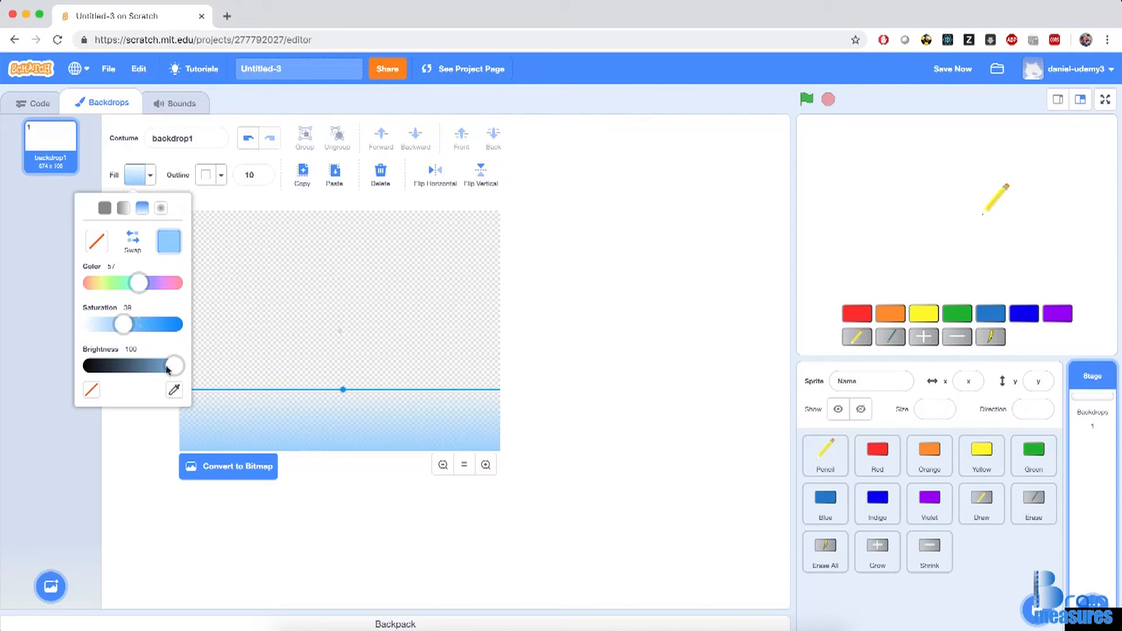
mouse_move(174, 373)
left_mouse_down()
mouse_move(160, 374)
mouse_move(178, 372)
left_mouse_up()
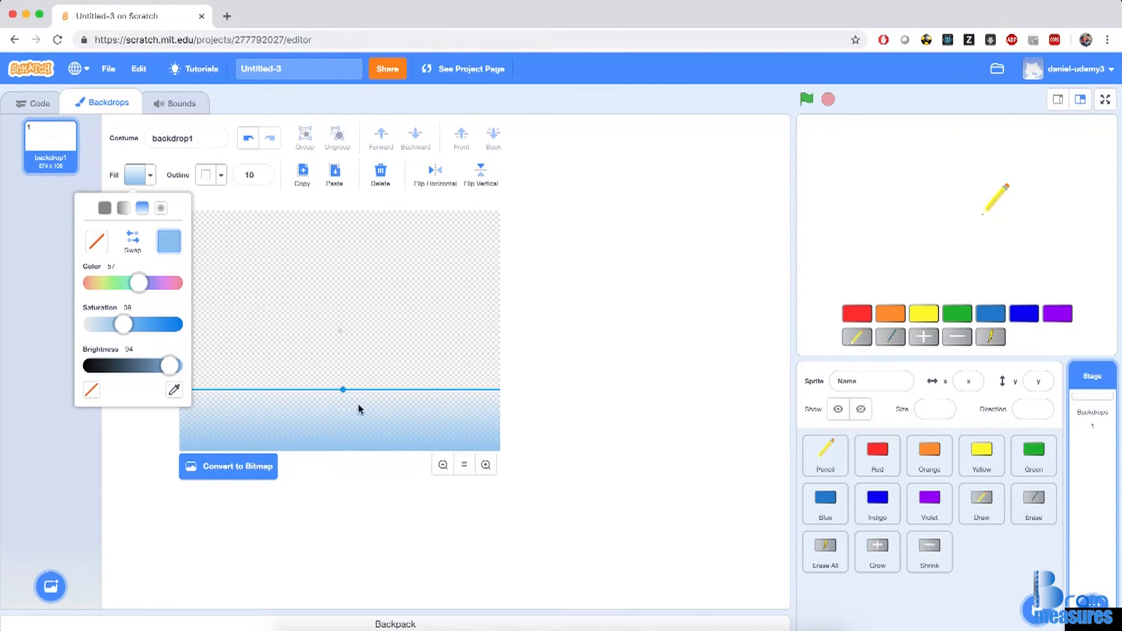
left_click(607, 268)
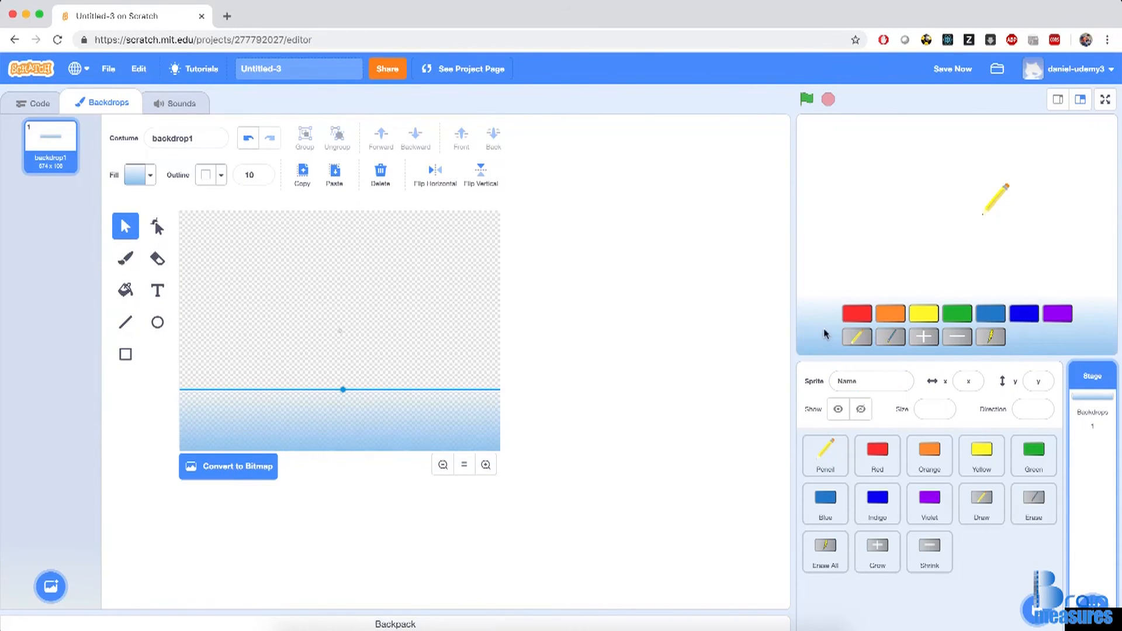